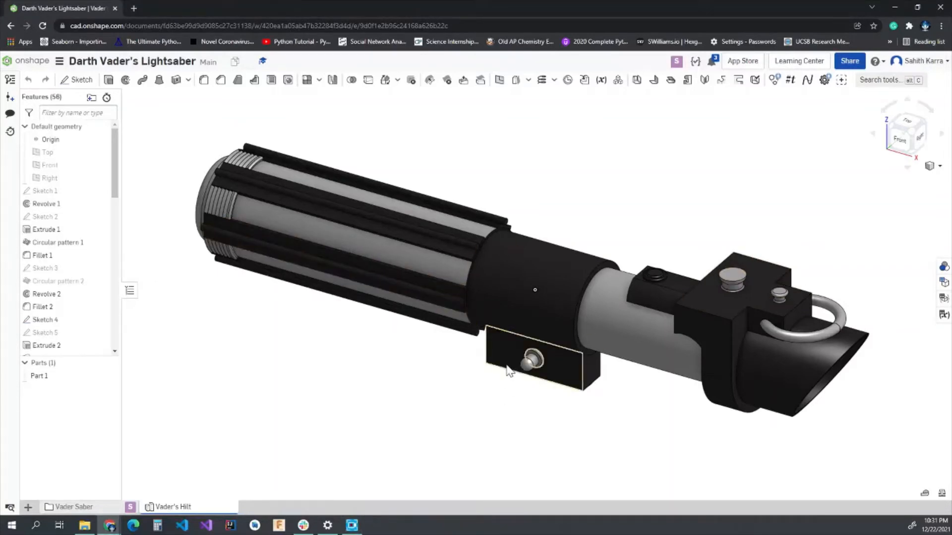
Duplicate the Vader's Hilt part studio and rename the copy "Vader's Hilt + Blade"
right_click(183, 510)
click(160, 450)
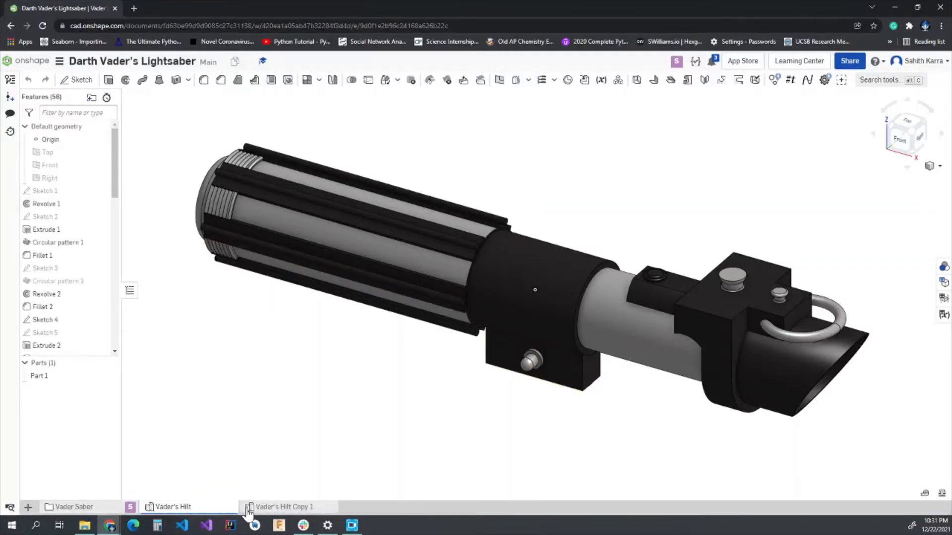
click(249, 511)
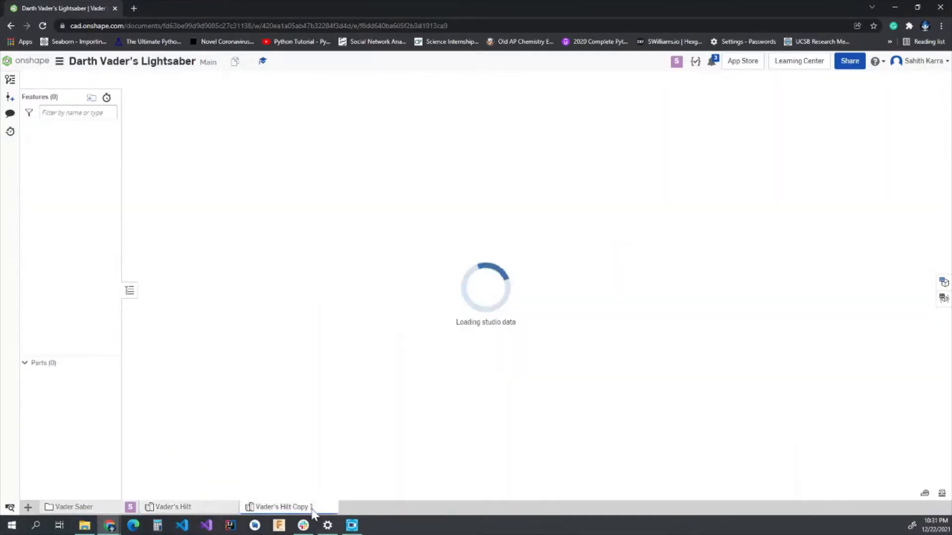
right_click(312, 511)
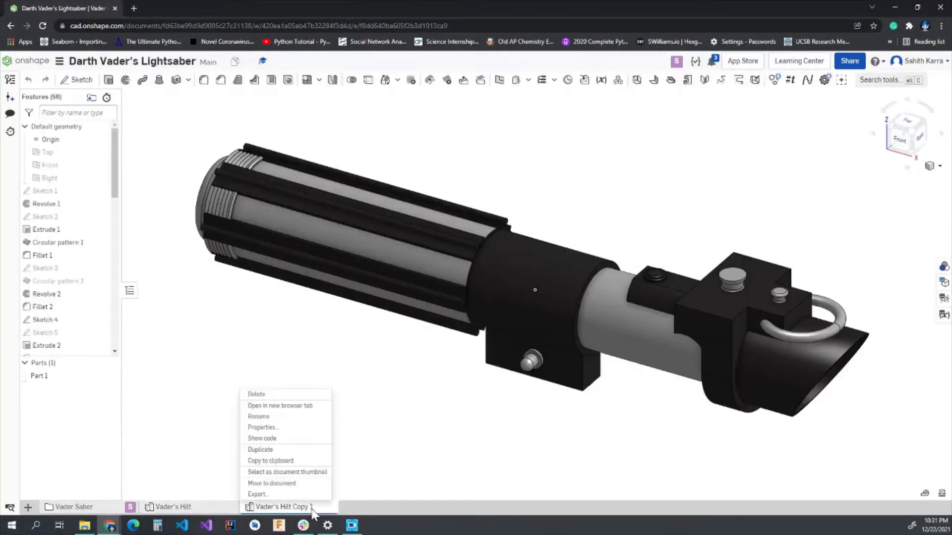
click(274, 423)
key(Right)
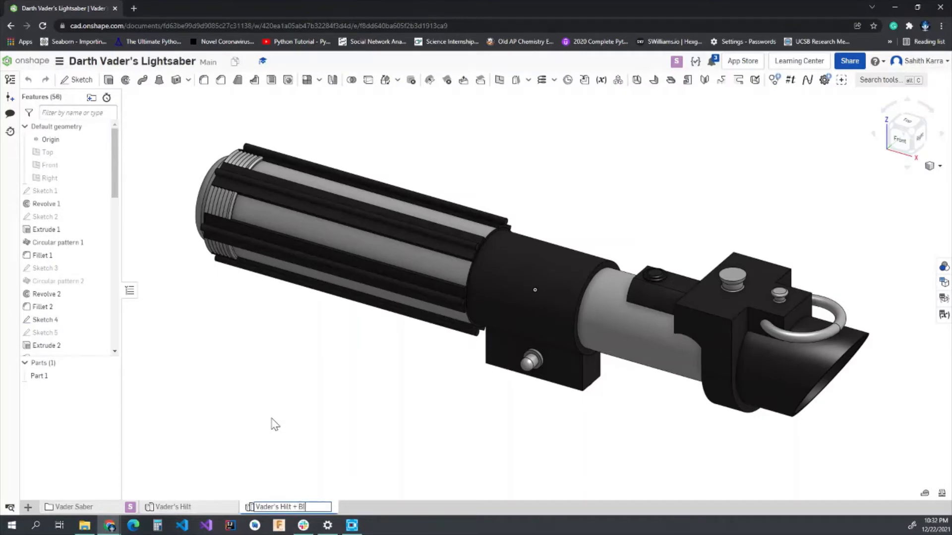
text(+ Blade)
key(Return)
Extrude the circular face inside the hilt's emitter 12 in with a 0.5 deg draft, adding it to Part 1 as the blade
mouse_move(471, 331)
right_down()
mouse_move(464, 351)
mouse_move(446, 362)
mouse_move(487, 332)
right_up()
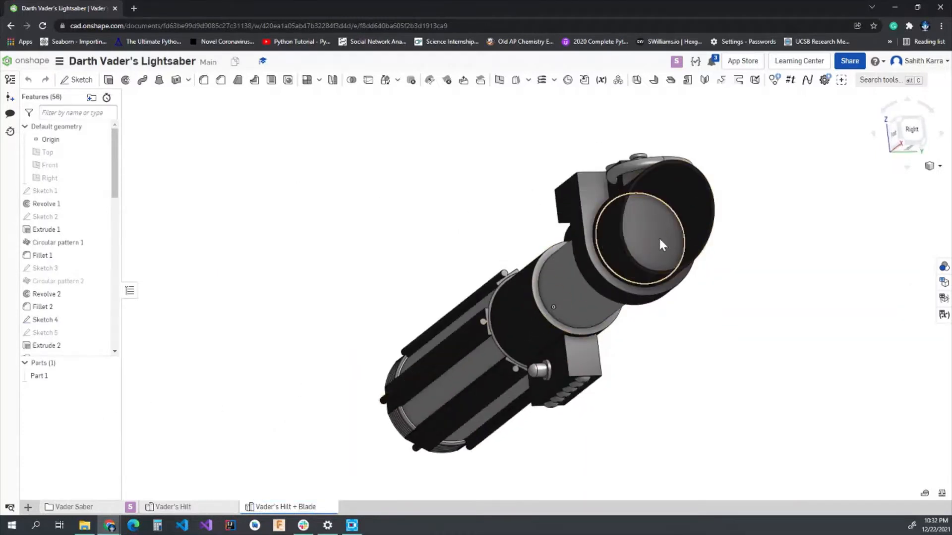
click(108, 80)
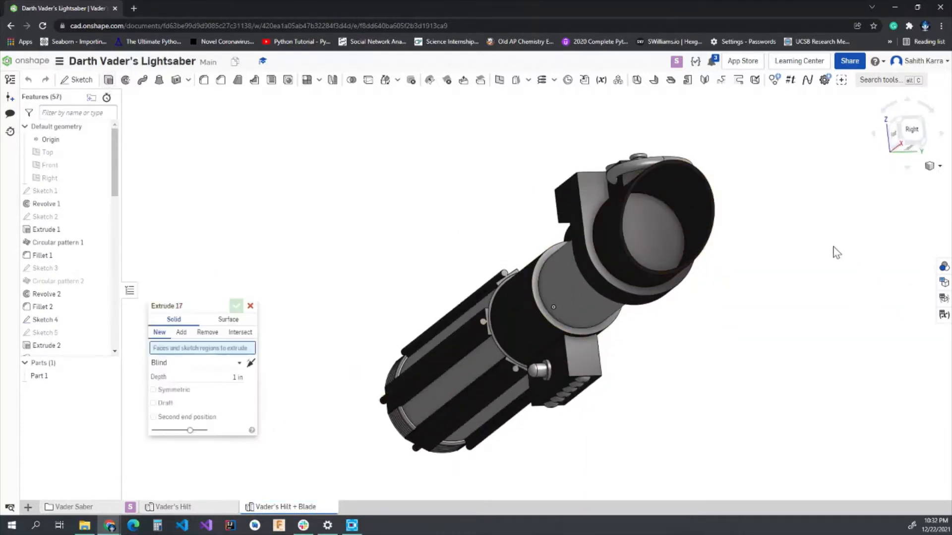
click(647, 218)
scroll(648, 218, down, 5)
click(238, 386)
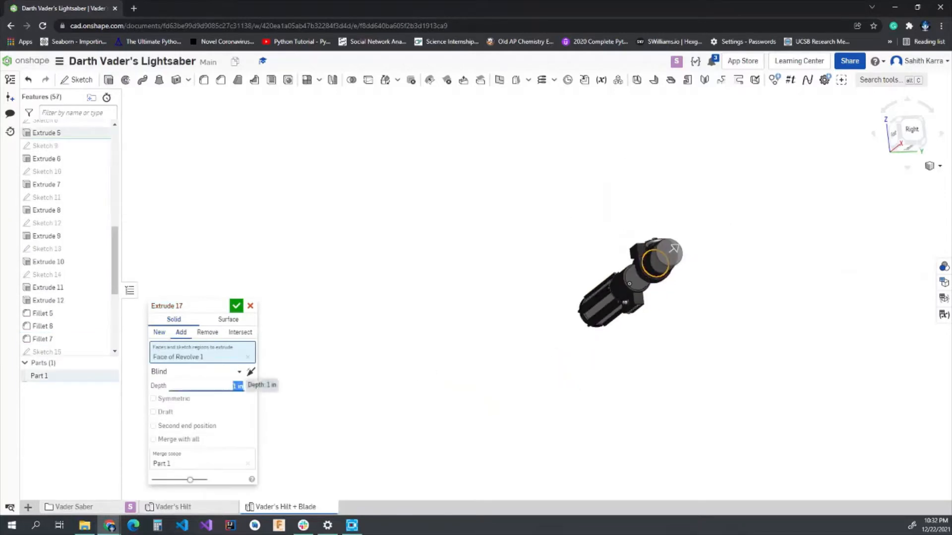
text(12)
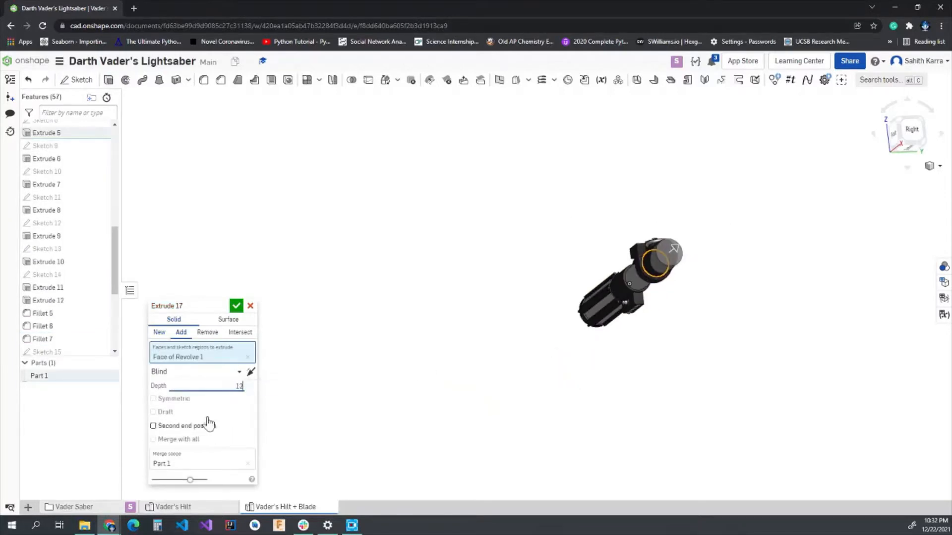
click(154, 413)
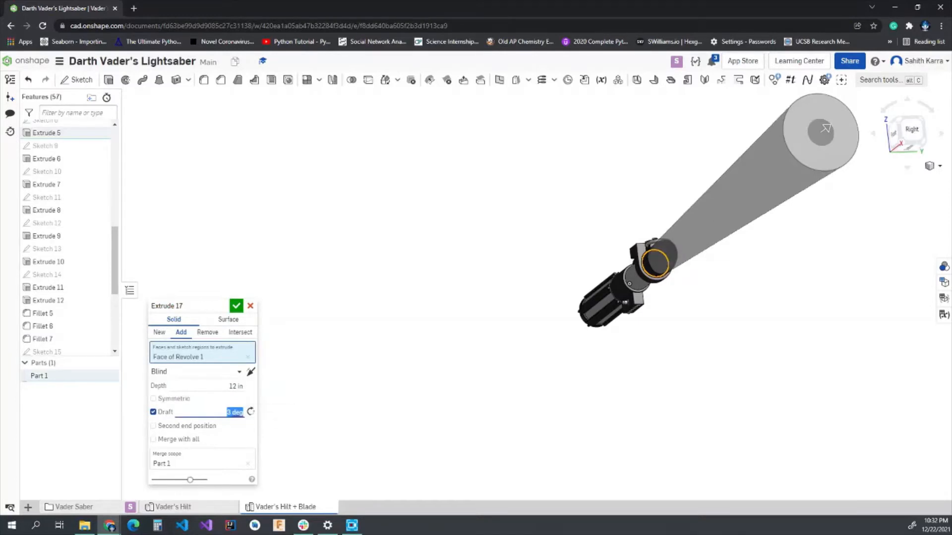
text(0.5)
key(Tab)
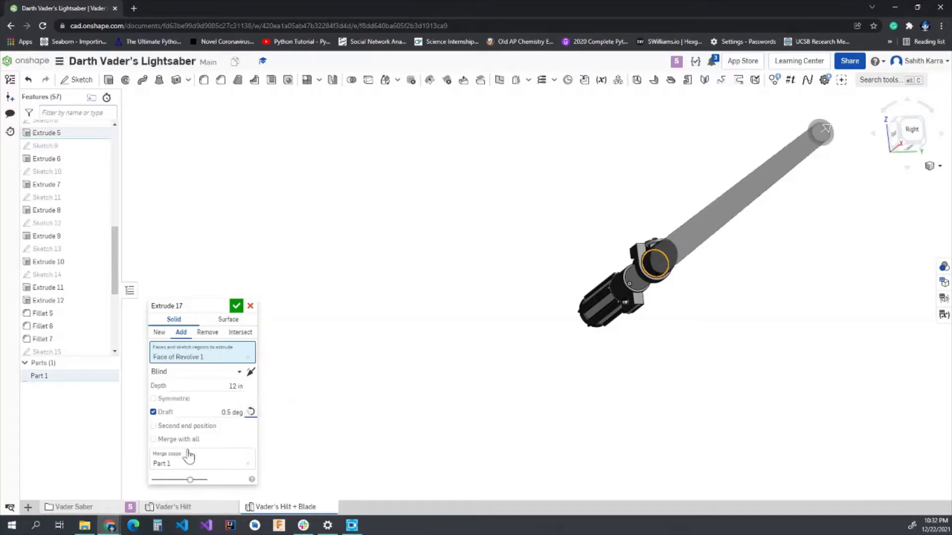
click(236, 306)
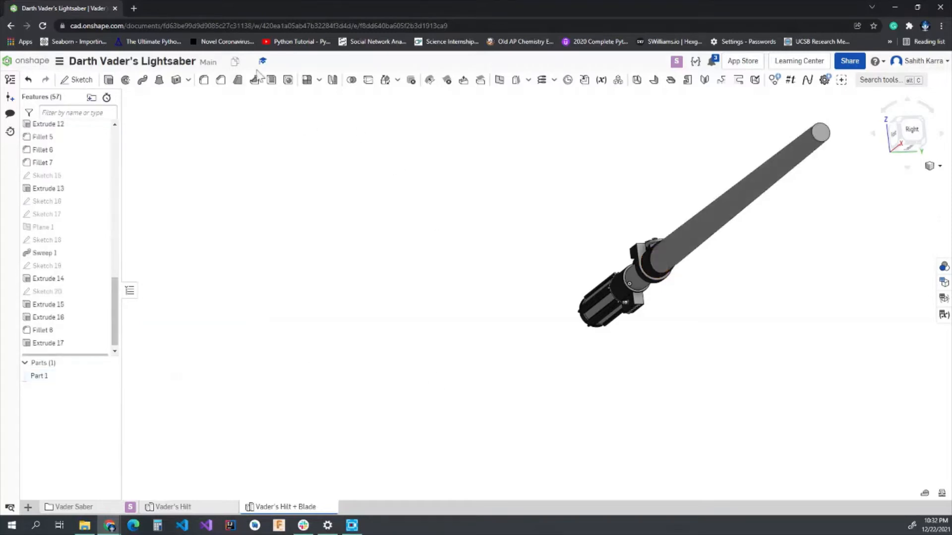
Fillet the circular edge at the blade's tip with a 0.2 in radius
click(204, 80)
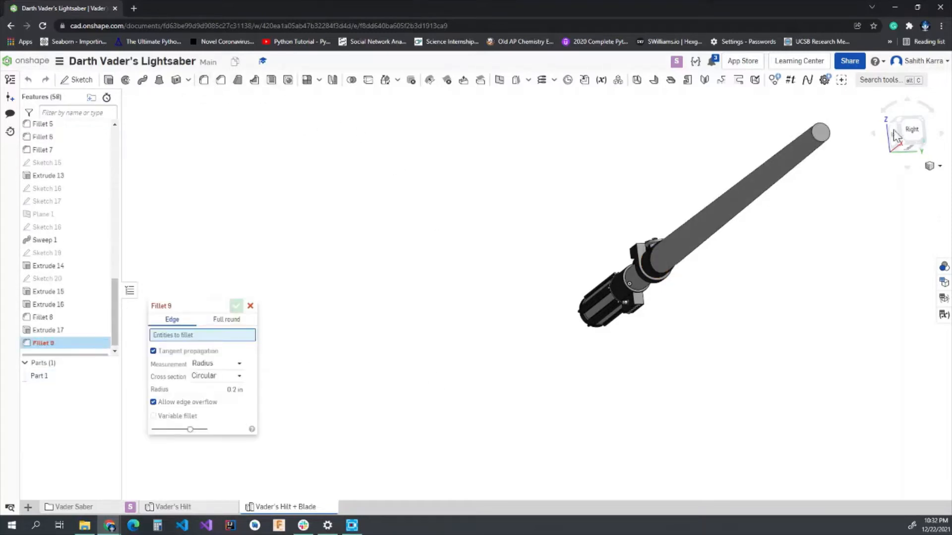
click(822, 140)
scroll(394, 302, up, 3)
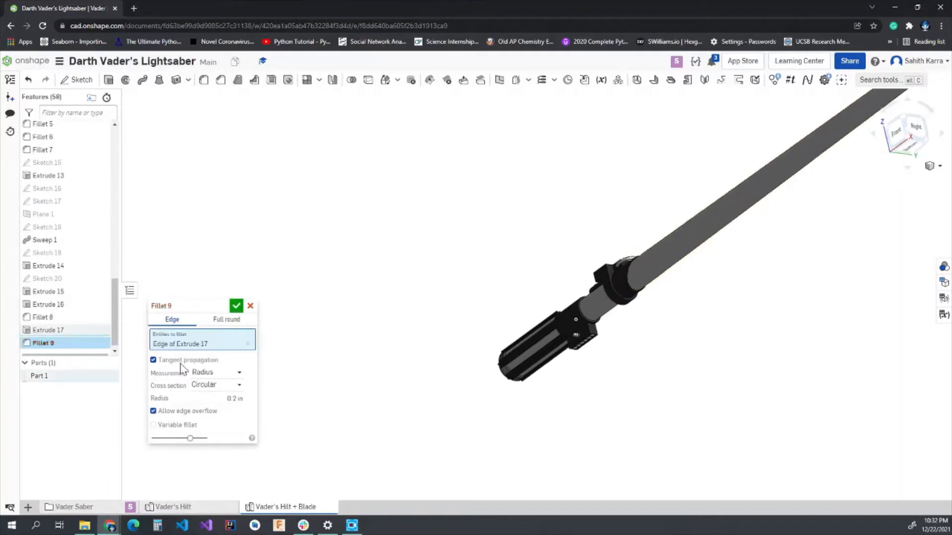
click(236, 306)
scroll(474, 307, down, 3)
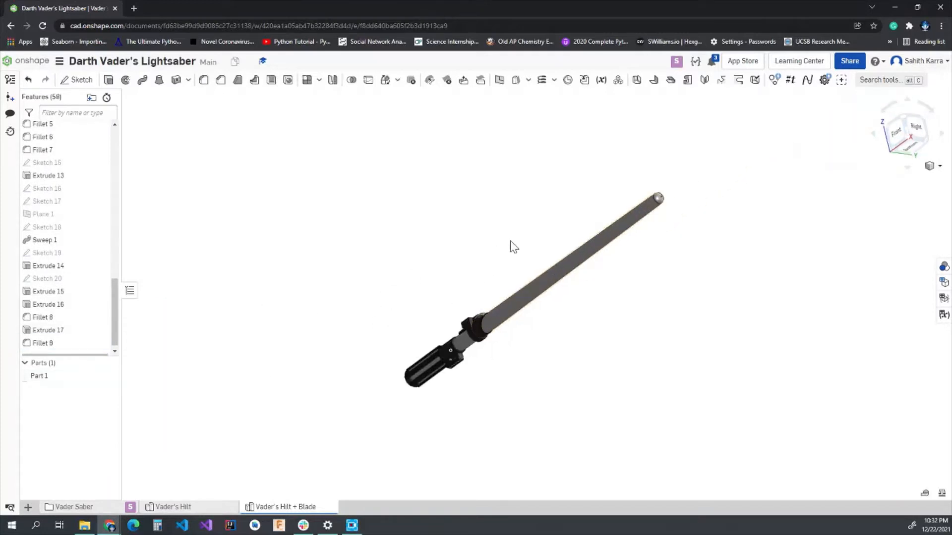
right_drag(511, 241, 543, 232)
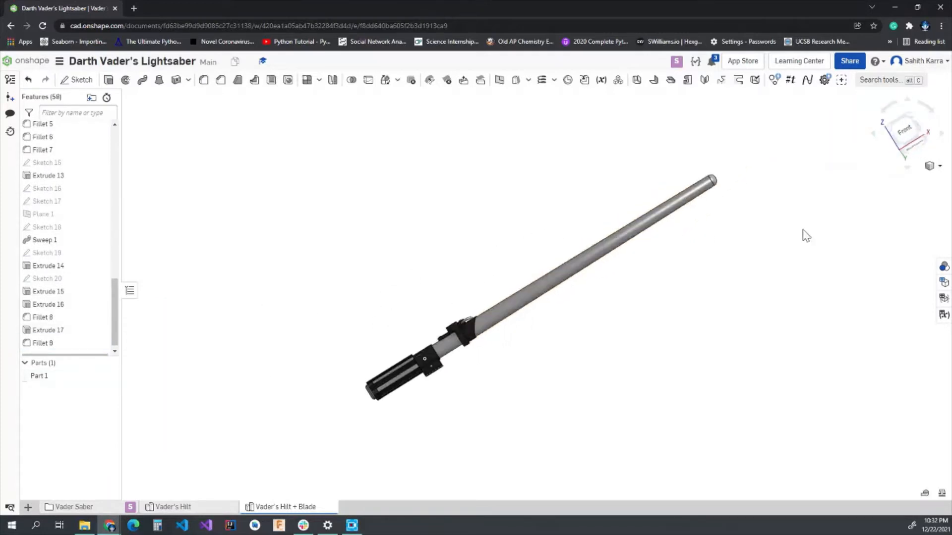
Add an appearance to the blade's Extrude 17 and Fillet 9 features with the RGB colour 251, 14, 23
click(43, 331)
shift+click(42, 343)
right_click(51, 336)
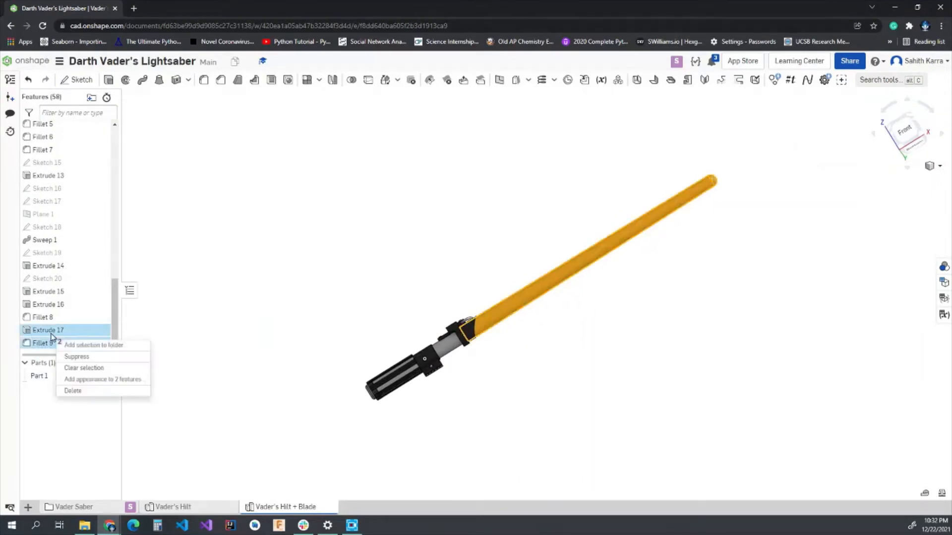
click(99, 368)
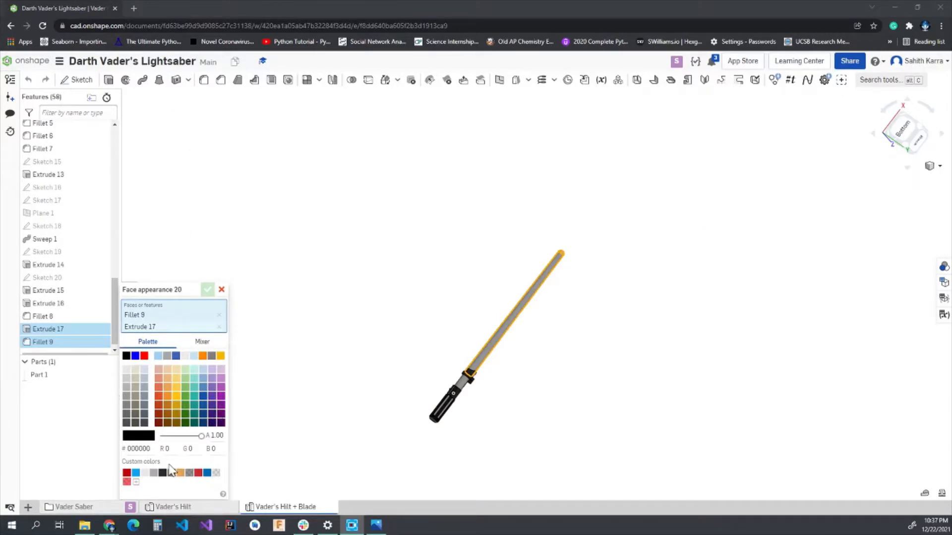
click(166, 449)
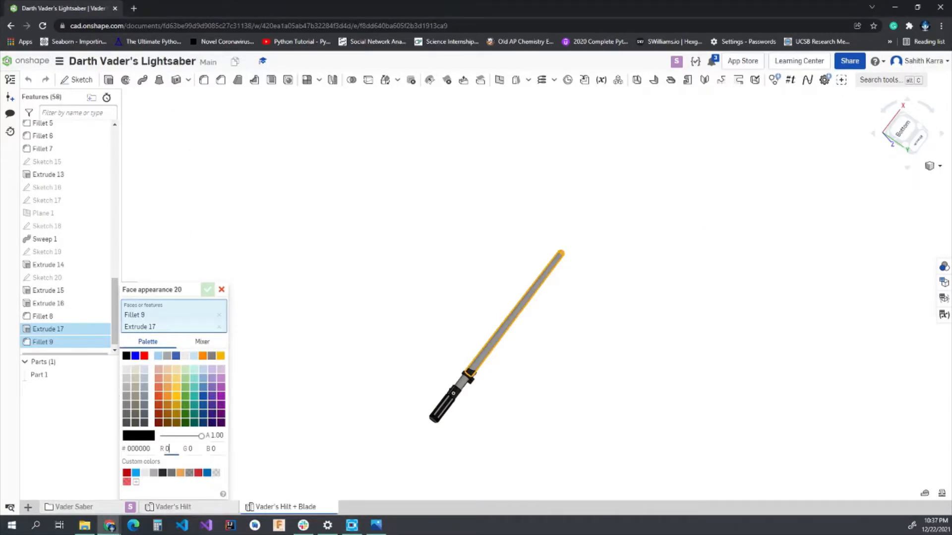
text(251)
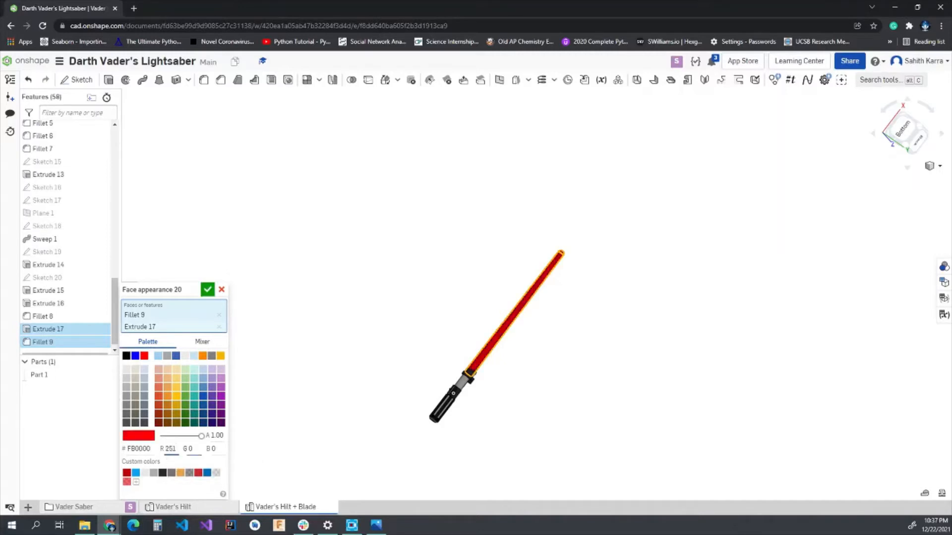
text(14)
text(23)
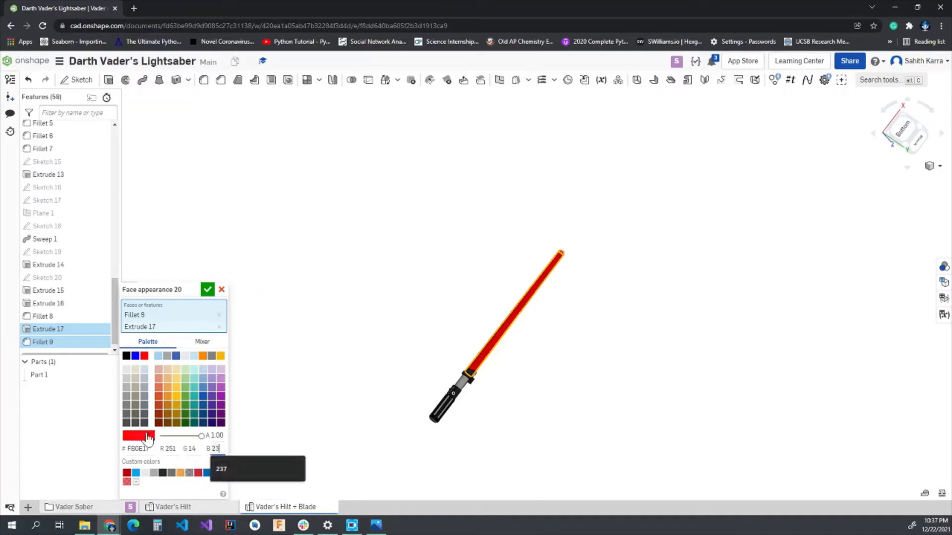
Set the blade appearance's opacity to 0.56 and apply it
click(217, 436)
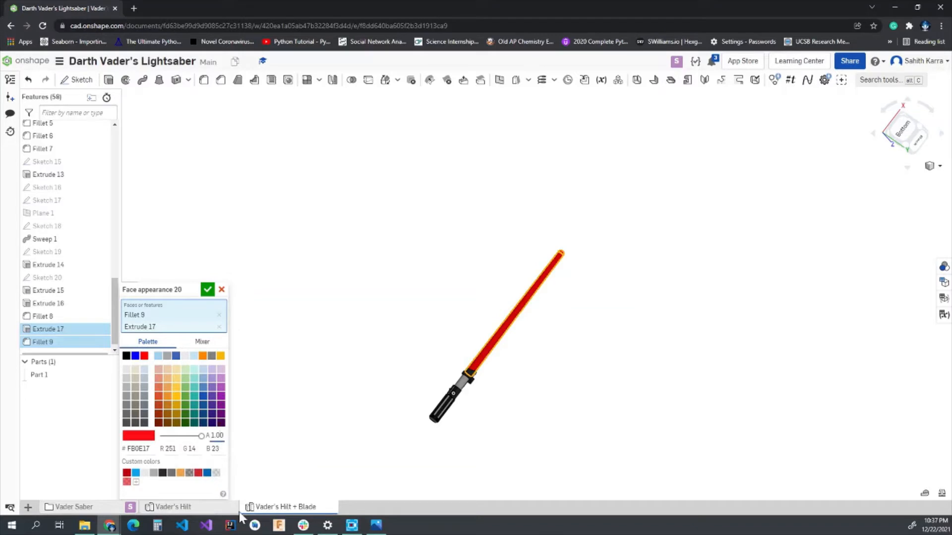
key(BackSpace)
key(BackSpace)
key(BackSpace)
key(BackSpace)
text(0)
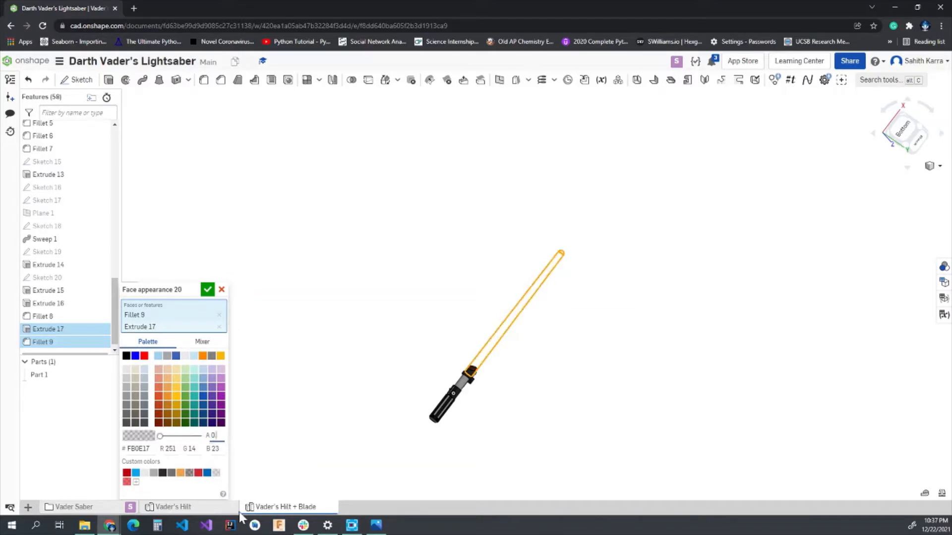
text(.56)
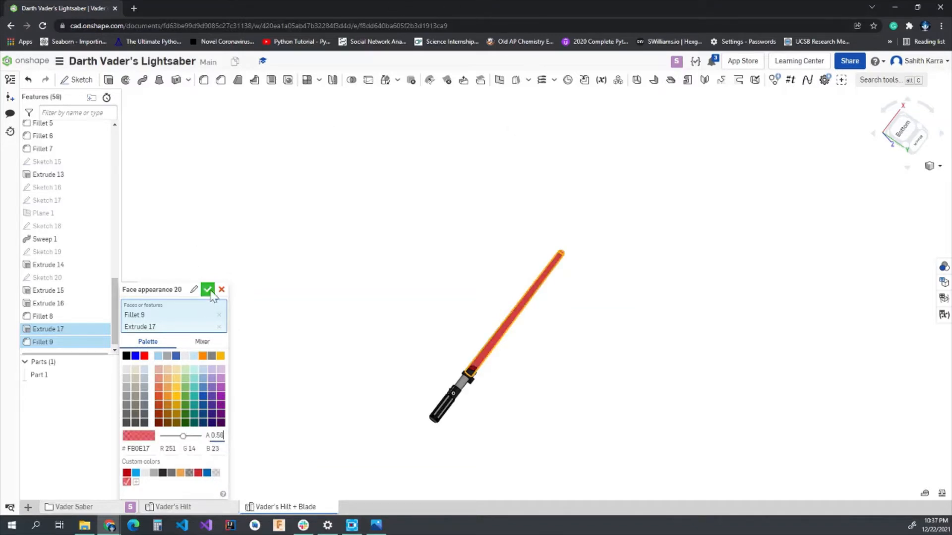
click(207, 290)
Inspect the coloured blade and hilt from several angles, both close up and as a whole
scroll(489, 342, up, 5)
right_drag(489, 342, 541, 366)
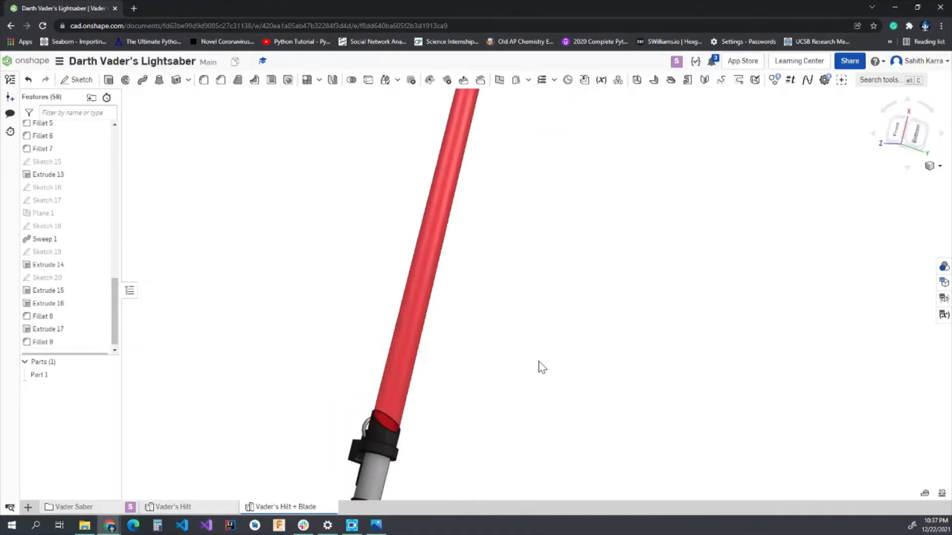
scroll(540, 365, down, 5)
scroll(525, 246, up, 3)
right_drag(523, 287, 638, 405)
scroll(545, 335, down, 4)
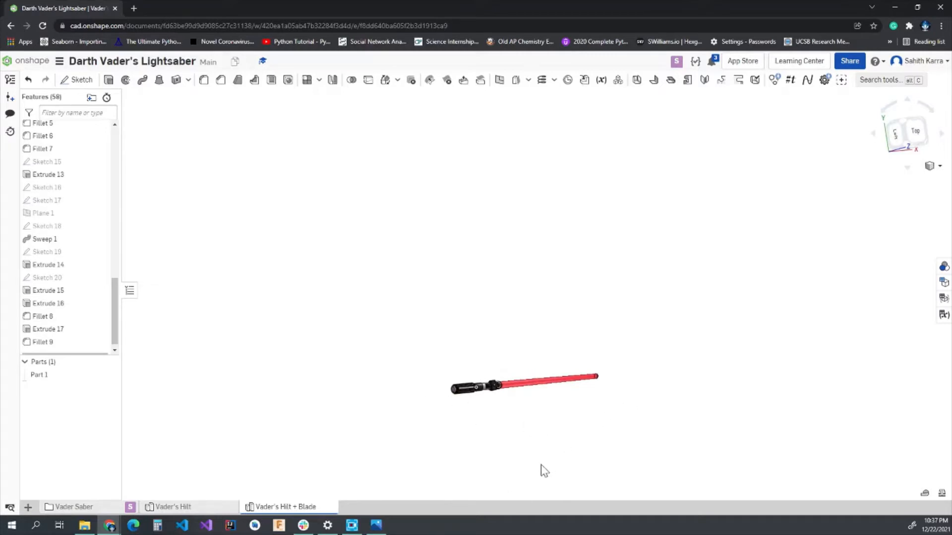
scroll(541, 465, up, 4)
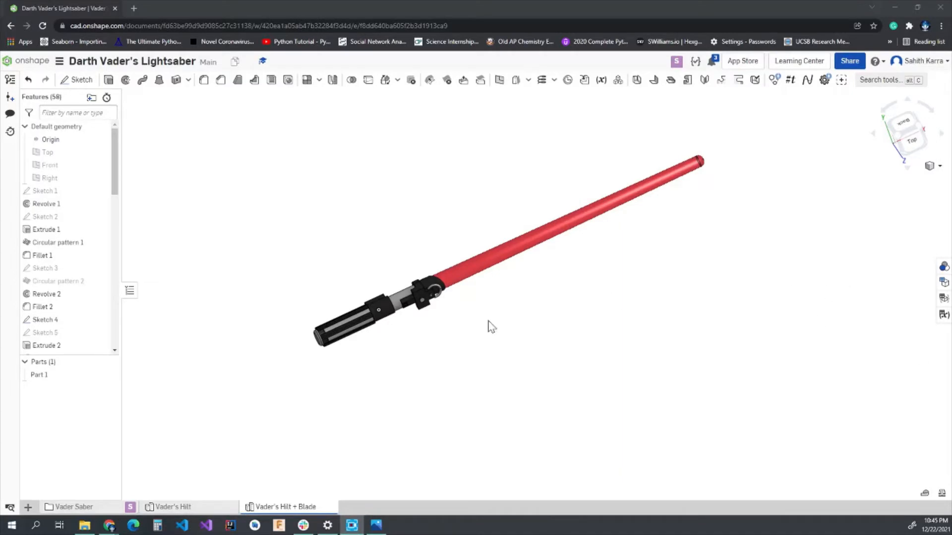
Switch to the Vader's Hilt part studio and delete its existing Delete face 1 feature
click(172, 511)
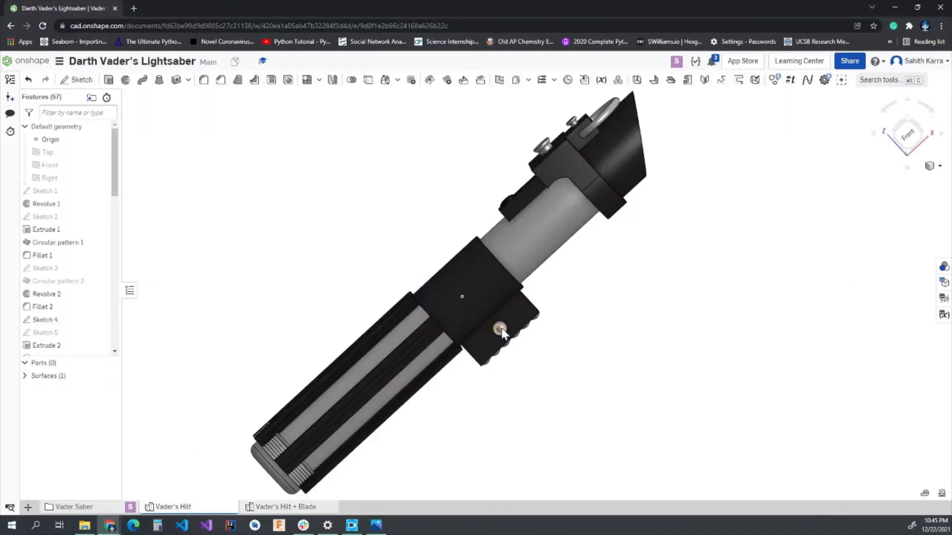
right_drag(588, 263, 537, 287)
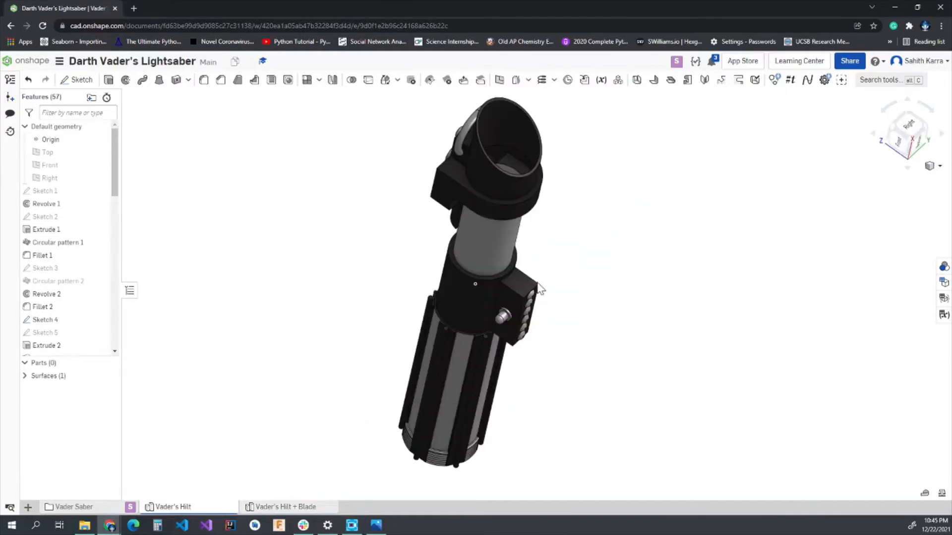
scroll(50, 330, down, 10)
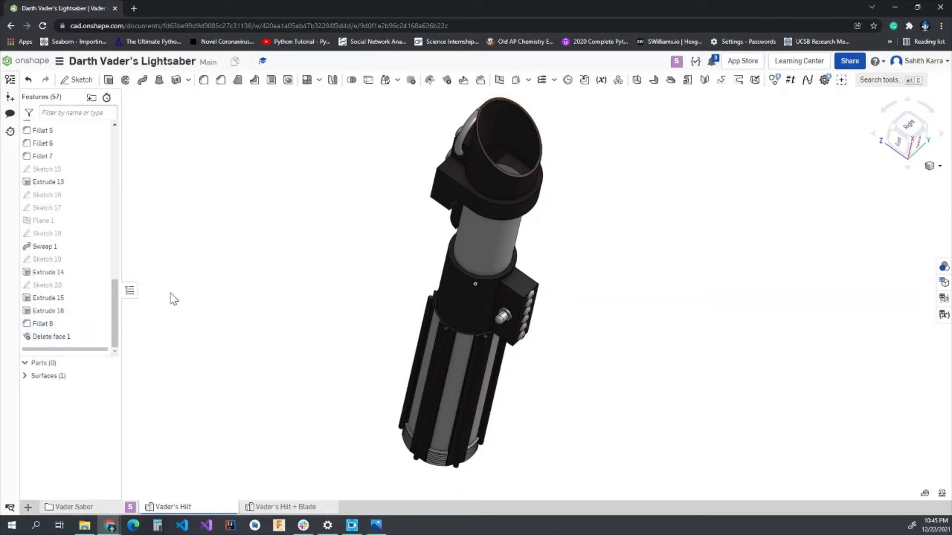
right_click(46, 339)
click(63, 432)
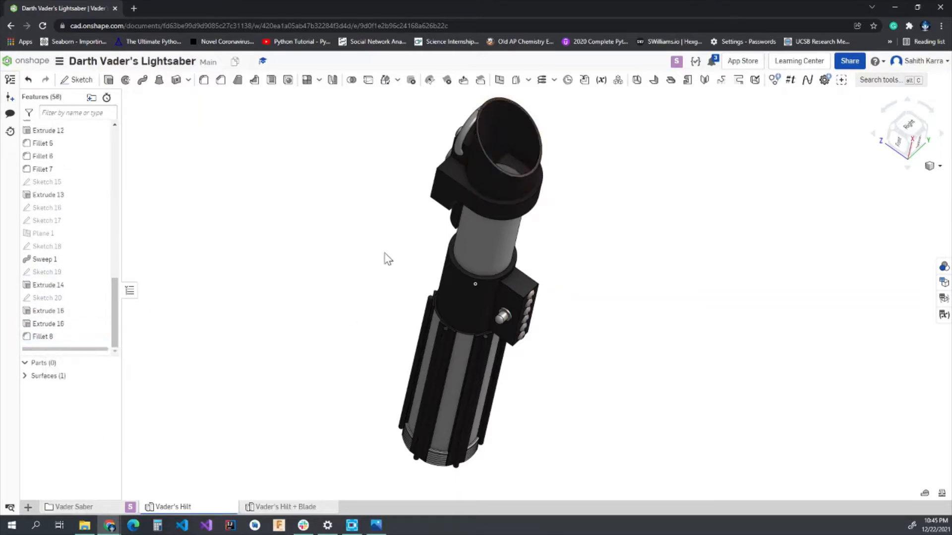
Delete the circular face inside the hilt's emitter with the Leave open option so the hilt is hollow
right_drag(385, 260, 466, 238)
click(476, 234)
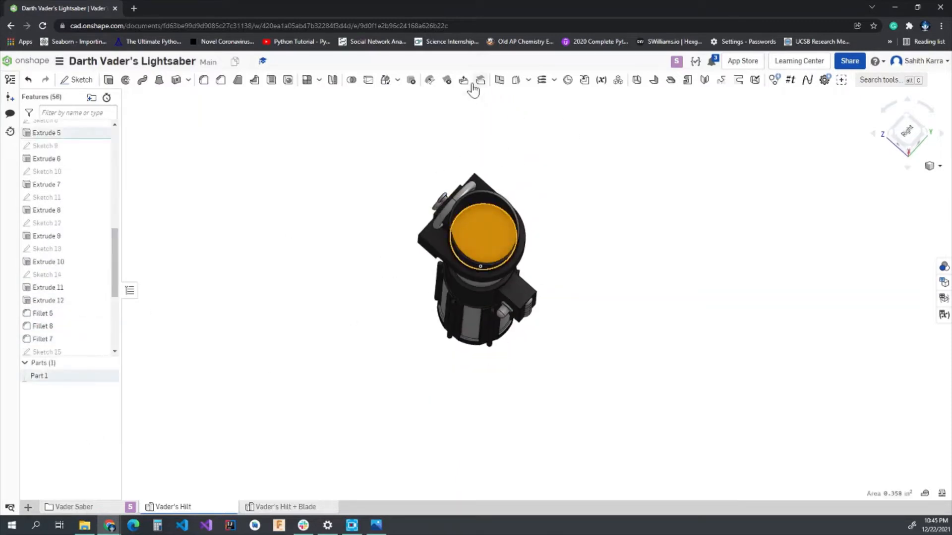
click(447, 82)
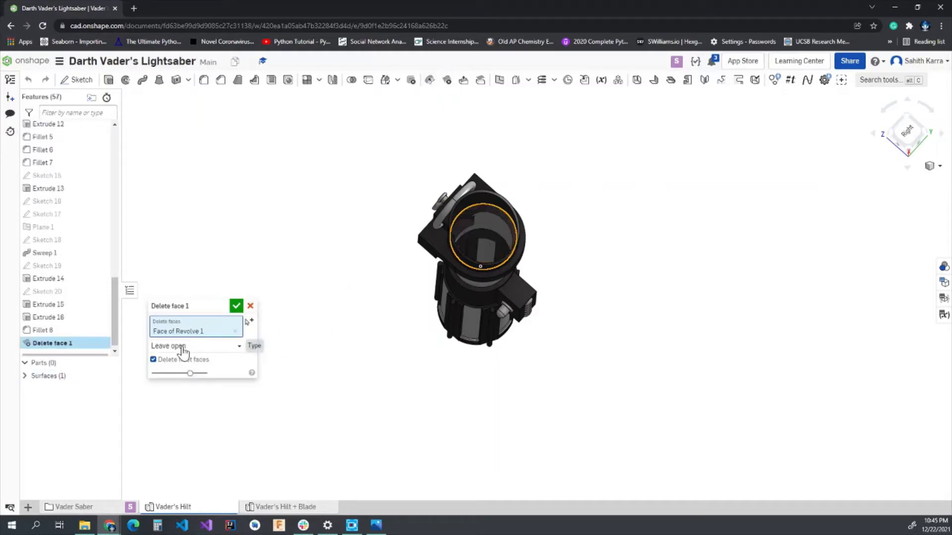
click(236, 306)
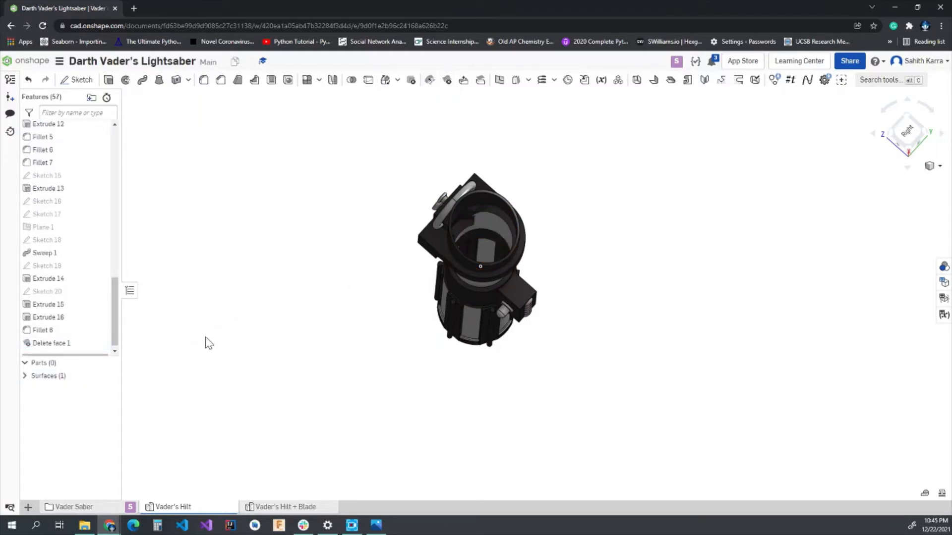
right_drag(427, 332, 506, 287)
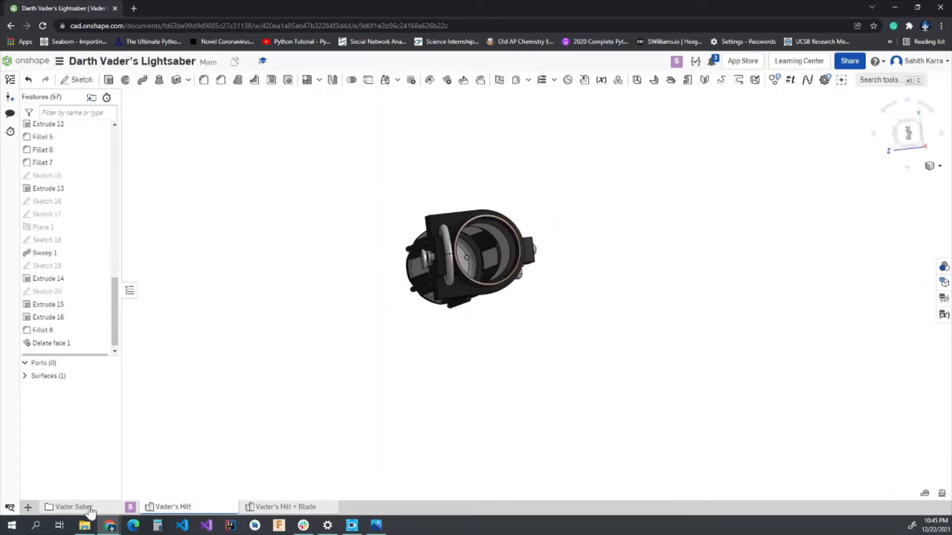
Create a new part studio in the document
click(29, 508)
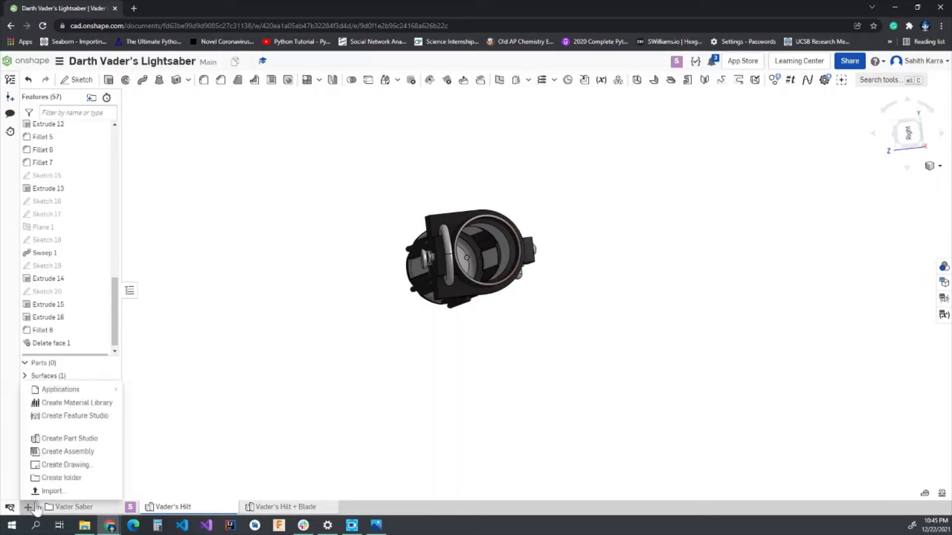
click(74, 441)
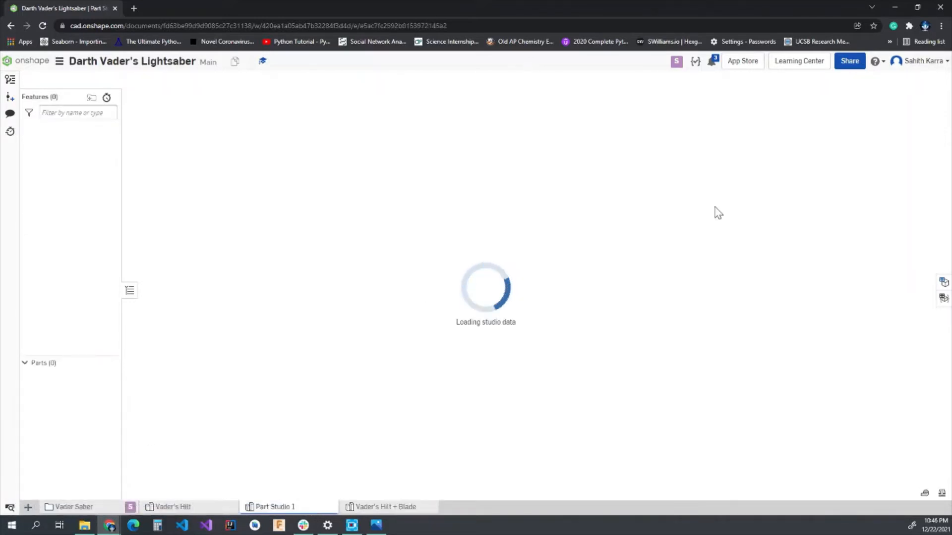
click(907, 122)
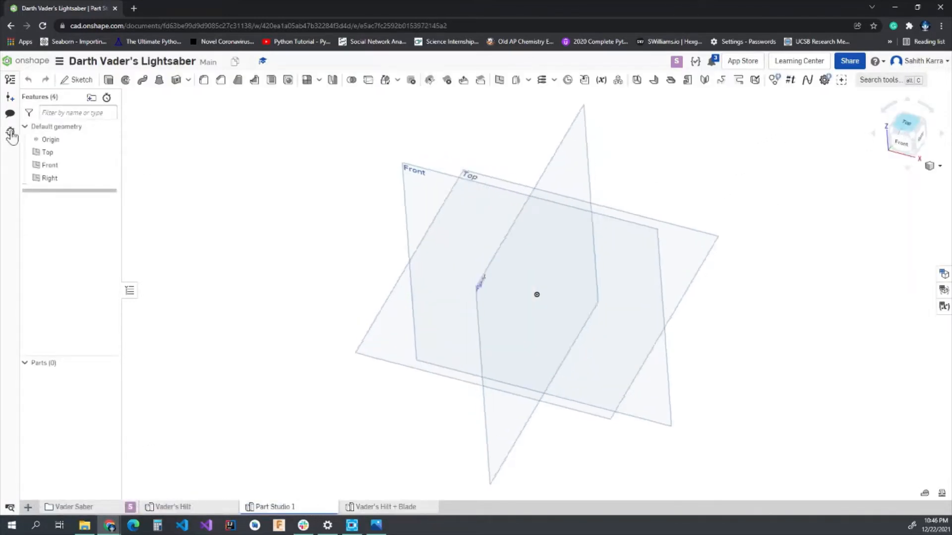
Sketch a 0.65 in diameter circle centred on the origin on the Top plane and finish the sketch
click(77, 80)
click(375, 226)
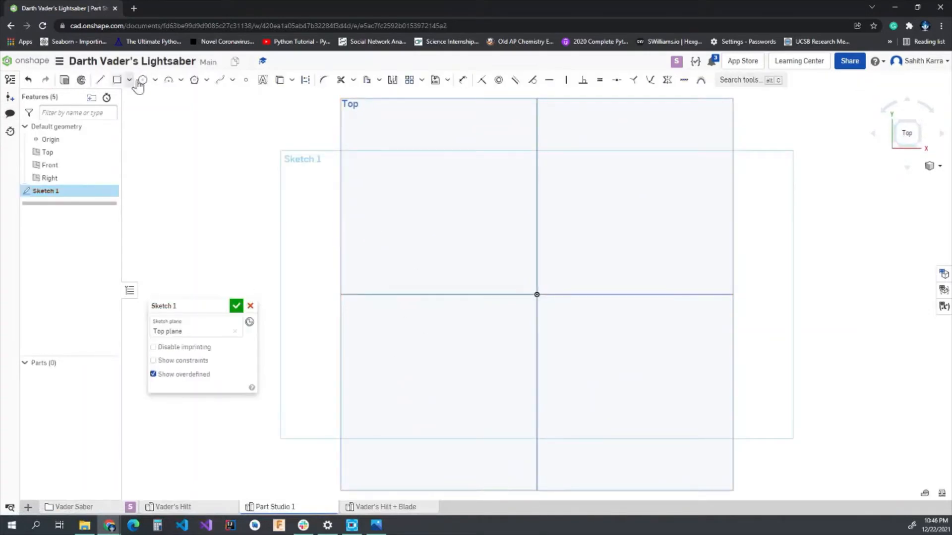
click(143, 80)
click(536, 295)
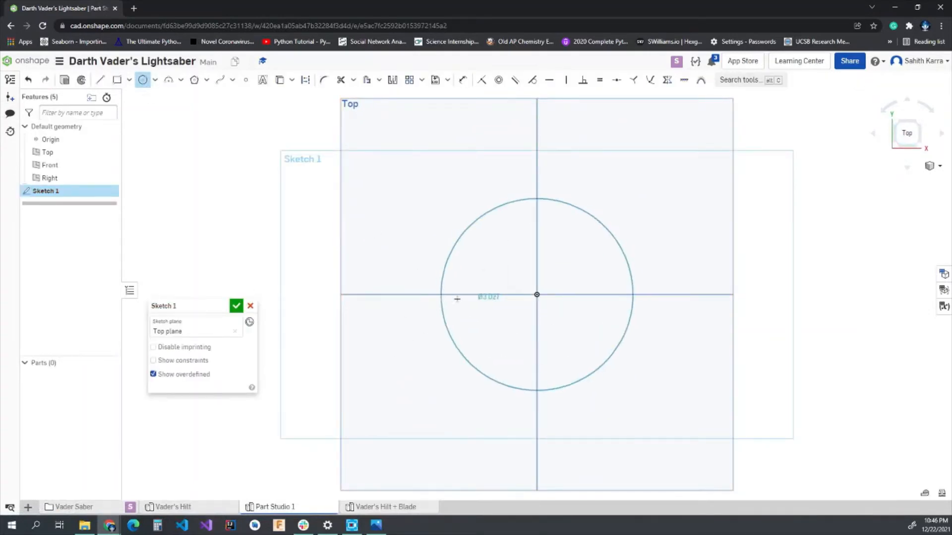
click(474, 297)
text(0.6)
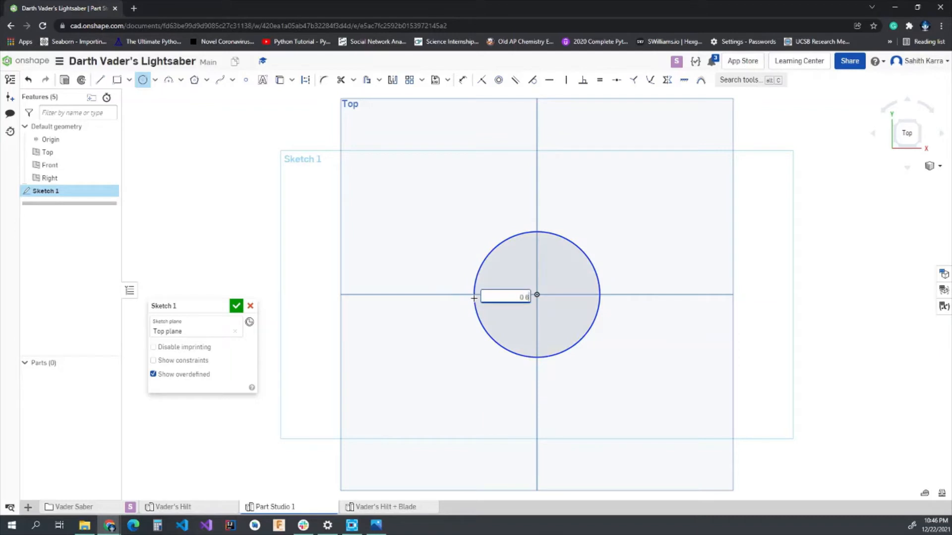
text(5)
key(Return)
scroll(540, 291, up, 5)
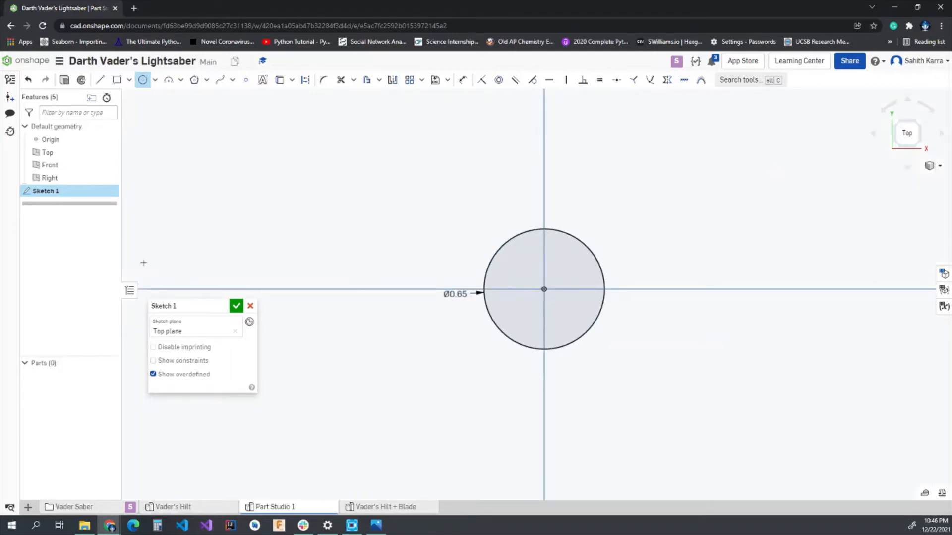
click(236, 306)
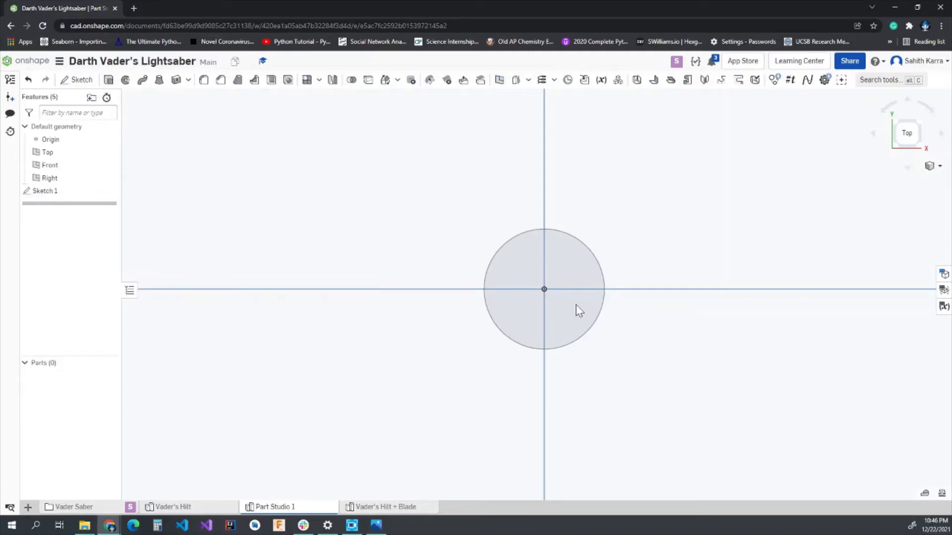
Extrude the circle 4 in as a new solid with a 0.5 deg draft that narrows toward the far end
key(shift+e)
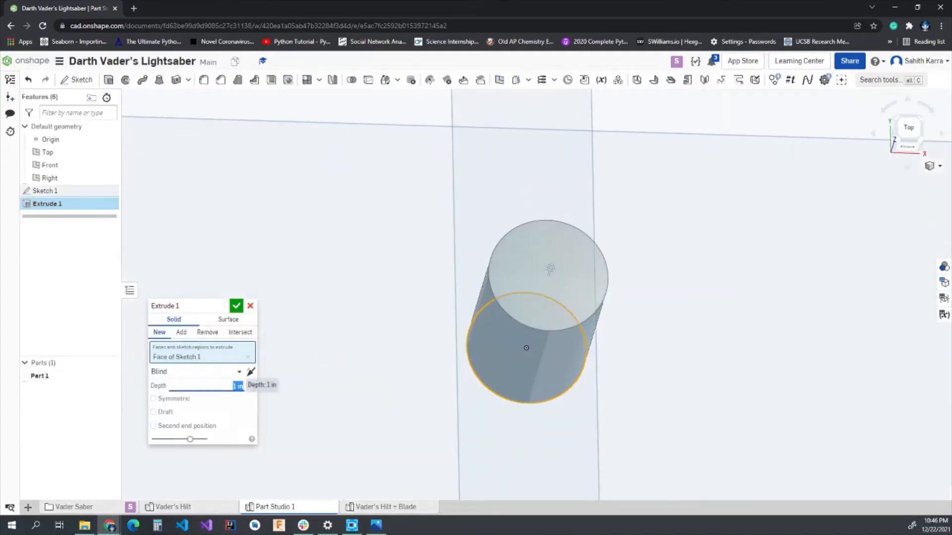
text(4)
click(153, 412)
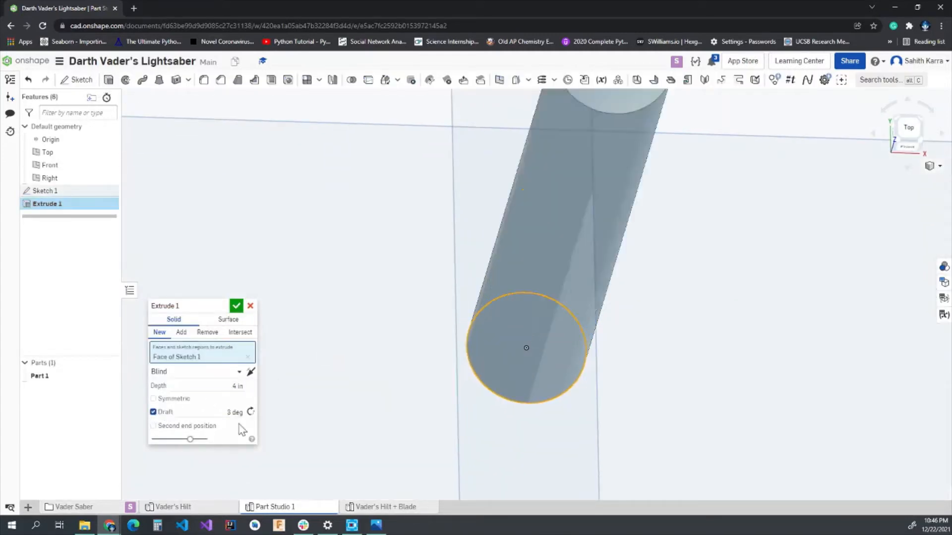
text(0)
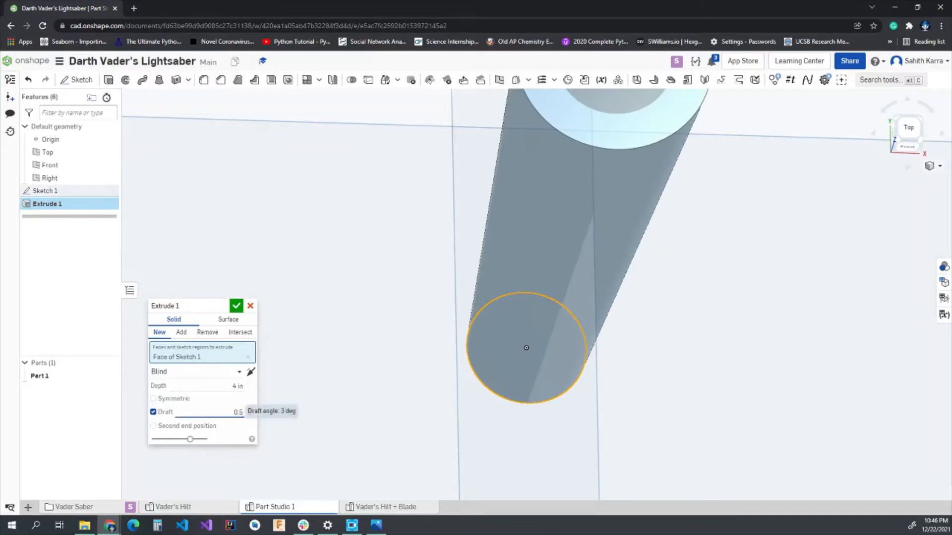
text(.5)
key(Return)
scroll(497, 284, down, 4)
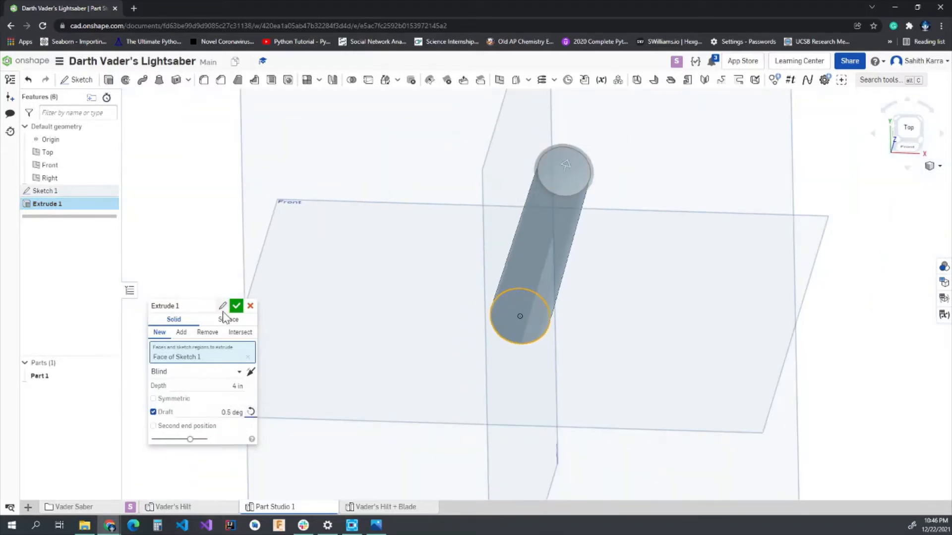
click(236, 305)
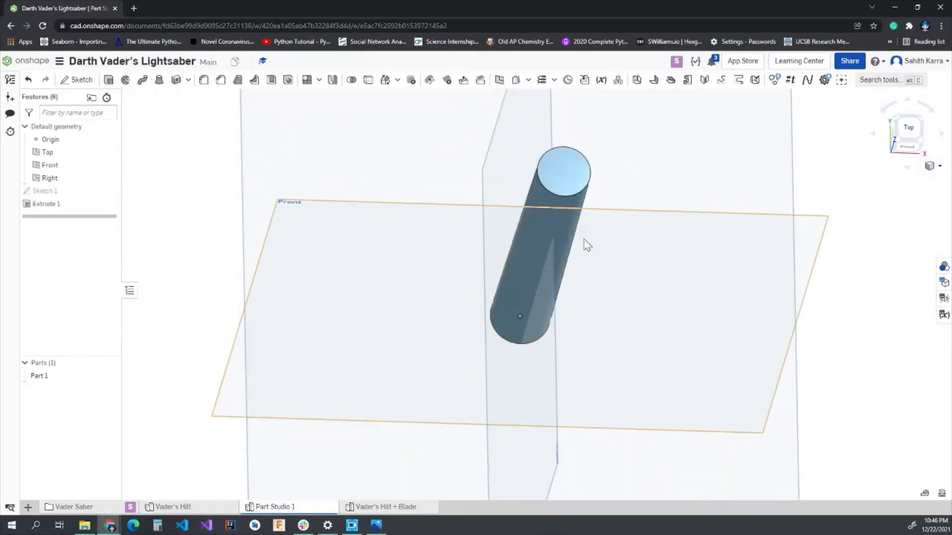
Delete the narrow end face of the tapered cylinder and leave it open to form a hollow tube
click(447, 80)
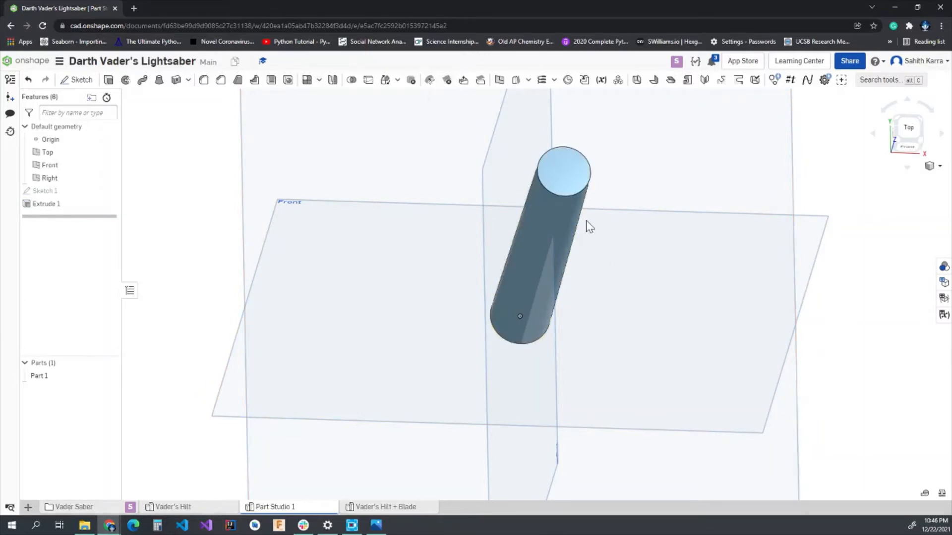
click(551, 171)
click(236, 308)
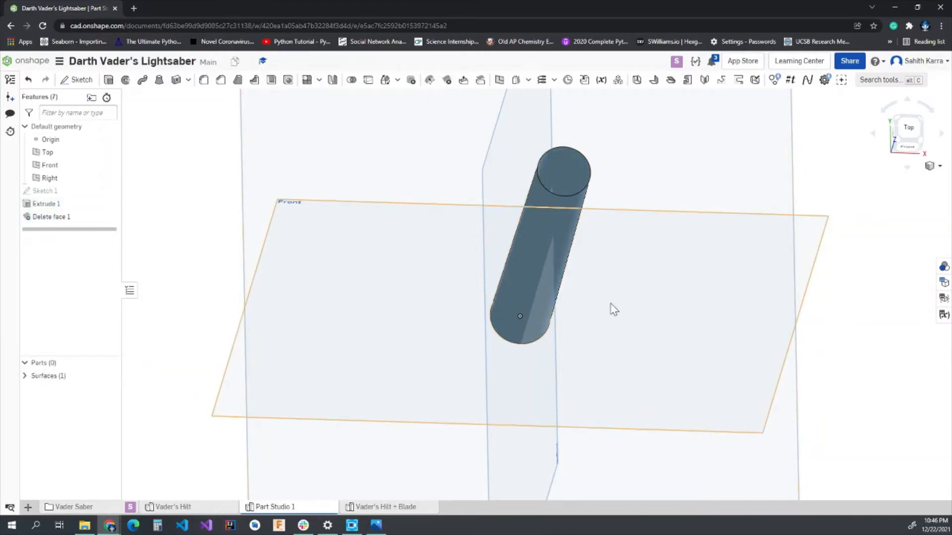
Inspect the open tapered tube from several angles, including its wall and both ends
scroll(611, 305, down, 3)
right_drag(593, 340, 605, 311)
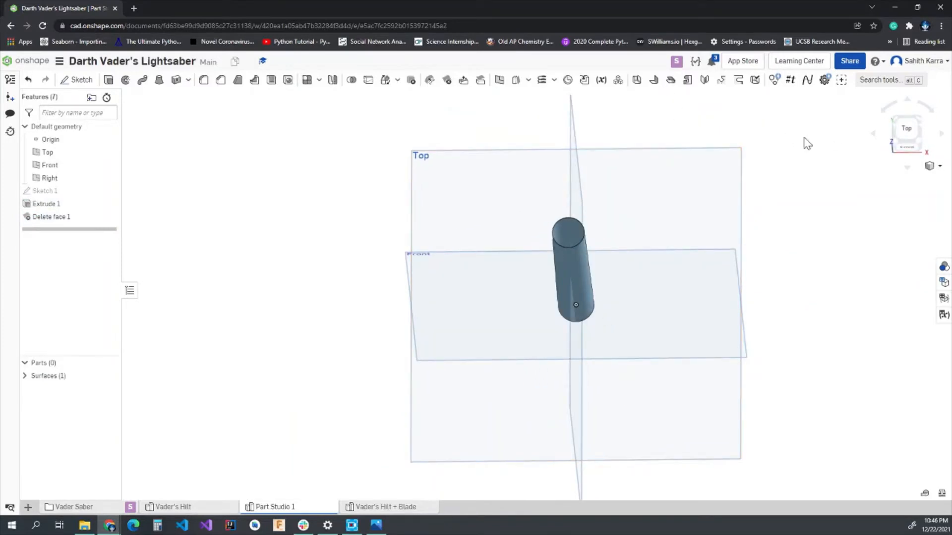
scroll(500, 272, up, 3)
right_drag(608, 268, 617, 226)
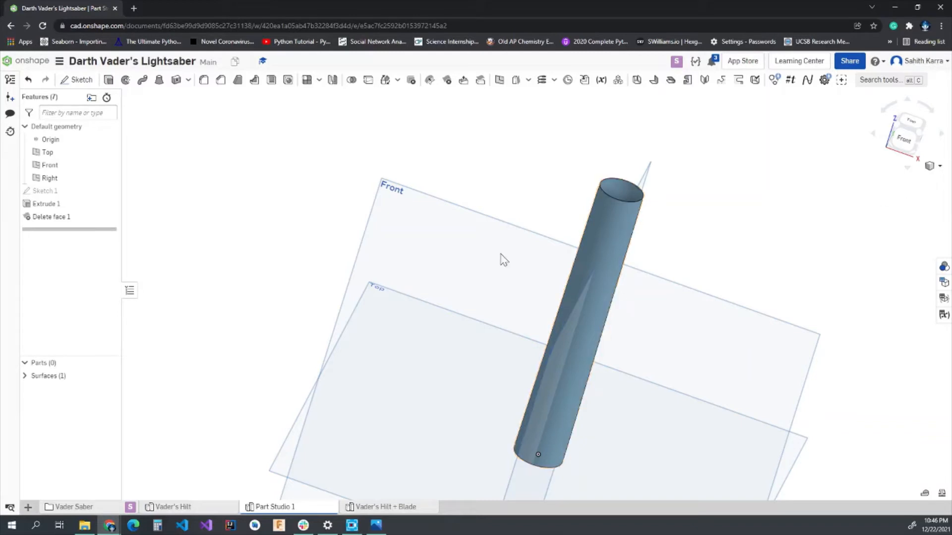
right_drag(657, 275, 658, 280)
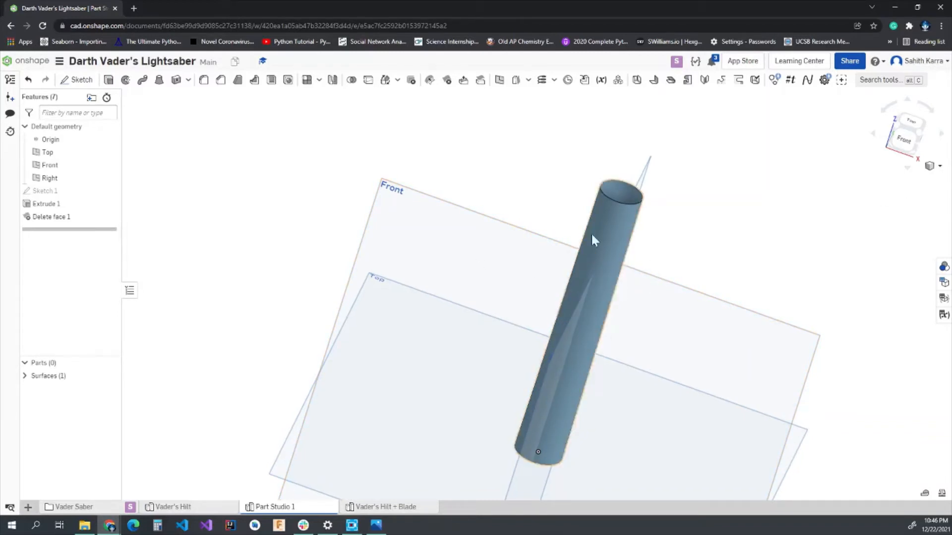
click(608, 227)
click(712, 211)
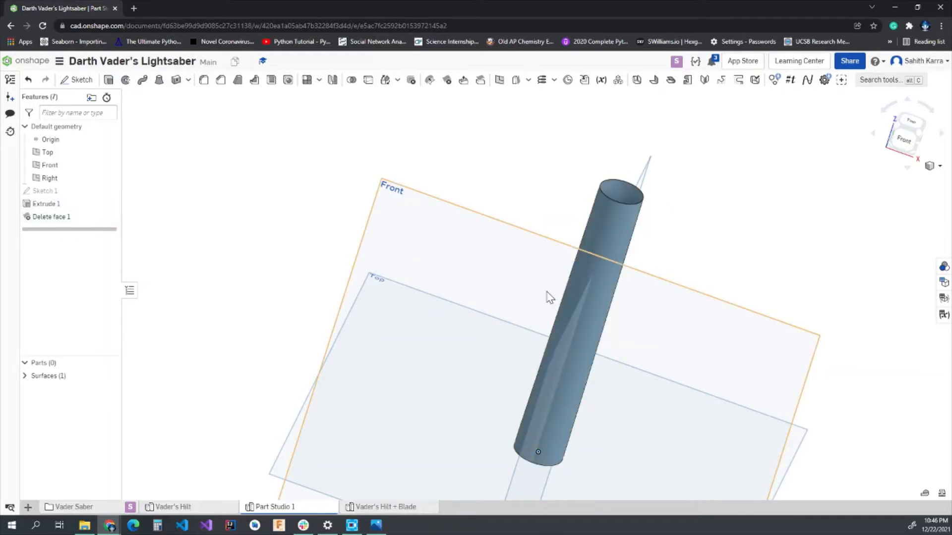
mouse_move(648, 248)
right_down()
mouse_move(626, 280)
mouse_move(651, 248)
right_up()
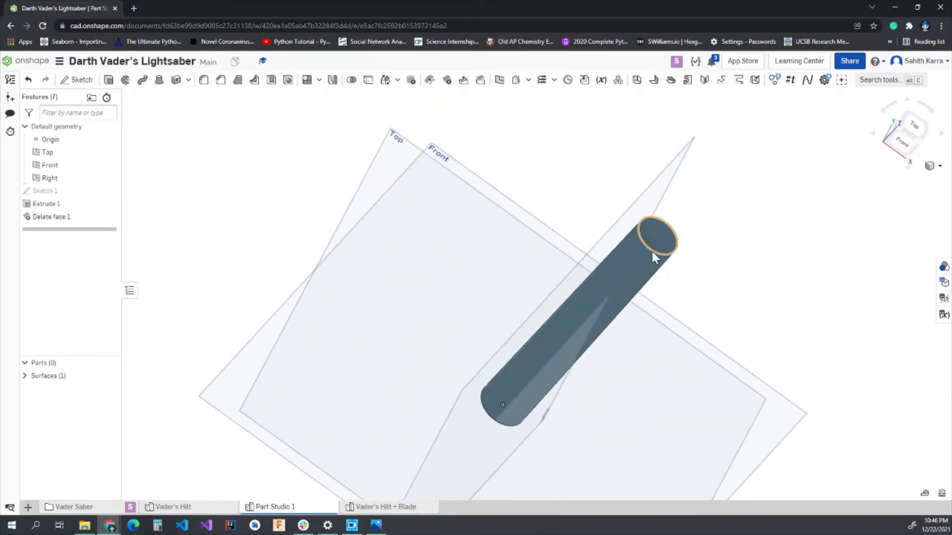
right_drag(712, 272, 703, 219)
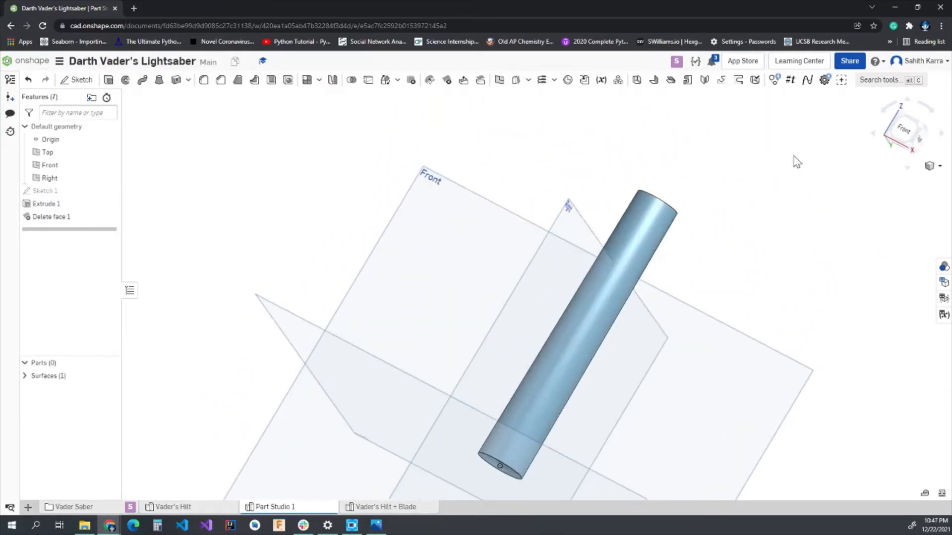
right_drag(794, 163, 716, 248)
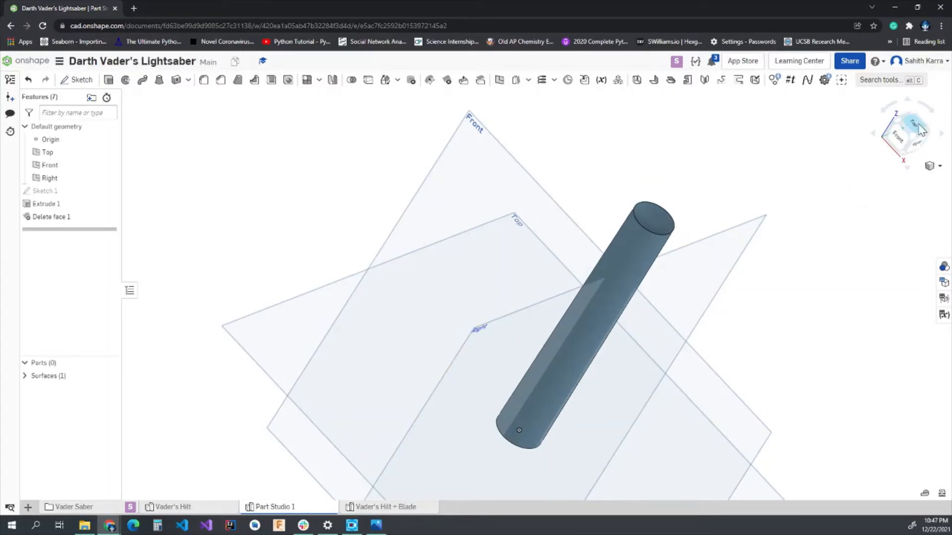
Measure the diameter of the tube's open end edge, copy the value and clear the selection
click(914, 125)
scroll(516, 290, up, 3)
right_drag(569, 299, 598, 275)
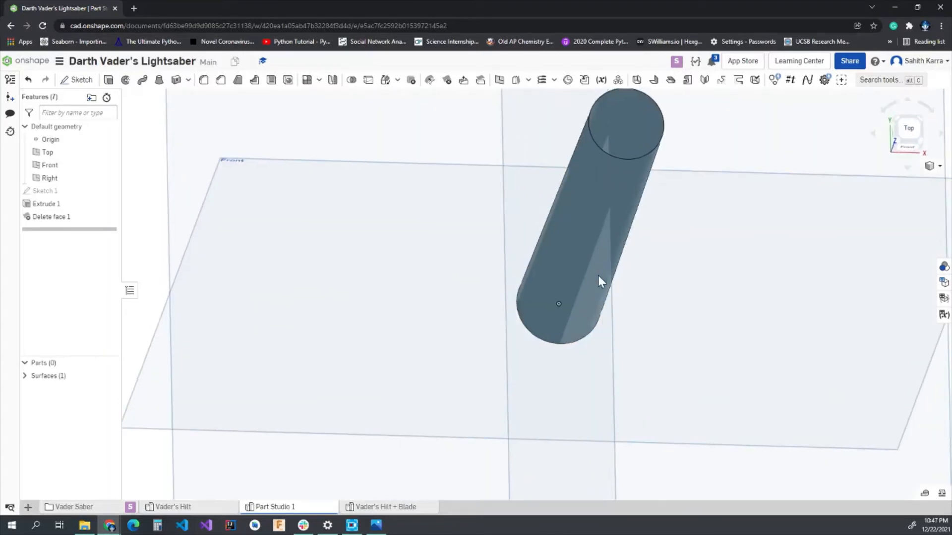
click(624, 158)
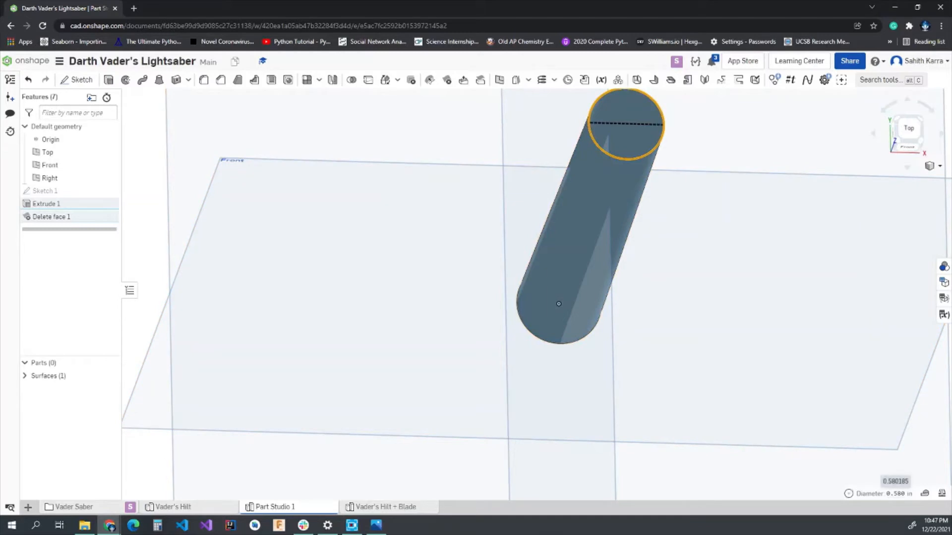
click(890, 493)
key(ctrl+c)
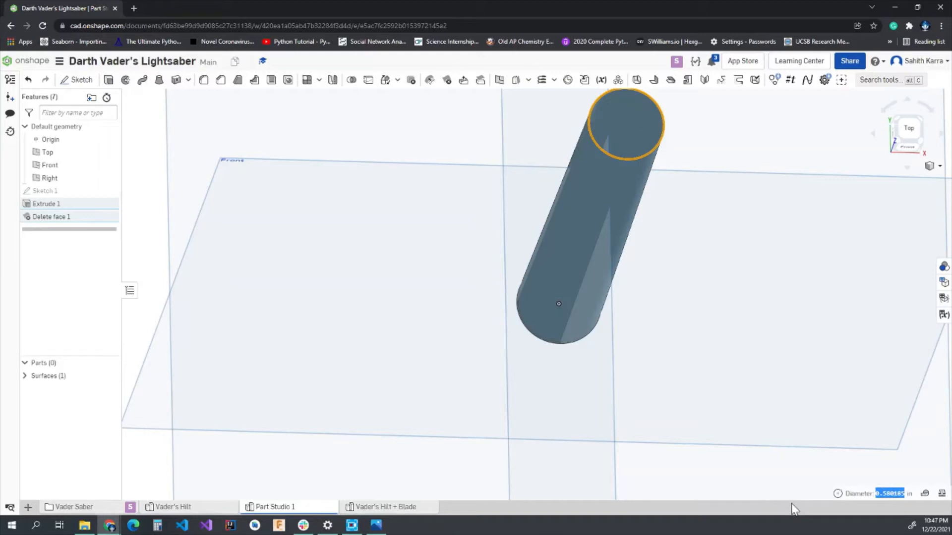
click(782, 273)
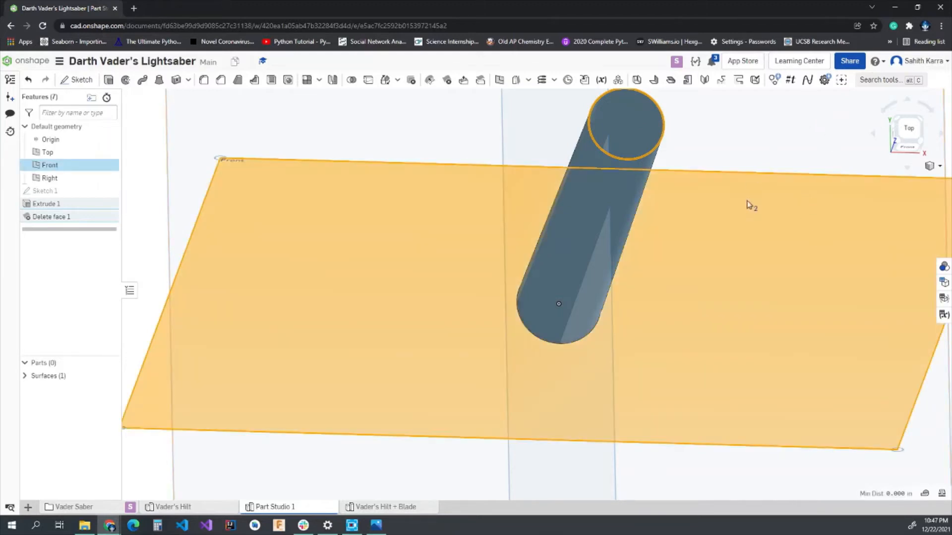
key(space)
Sketch a circle about 0.92 in in diameter on the Top plane beside the tube, centred on the horizontal axis
click(900, 130)
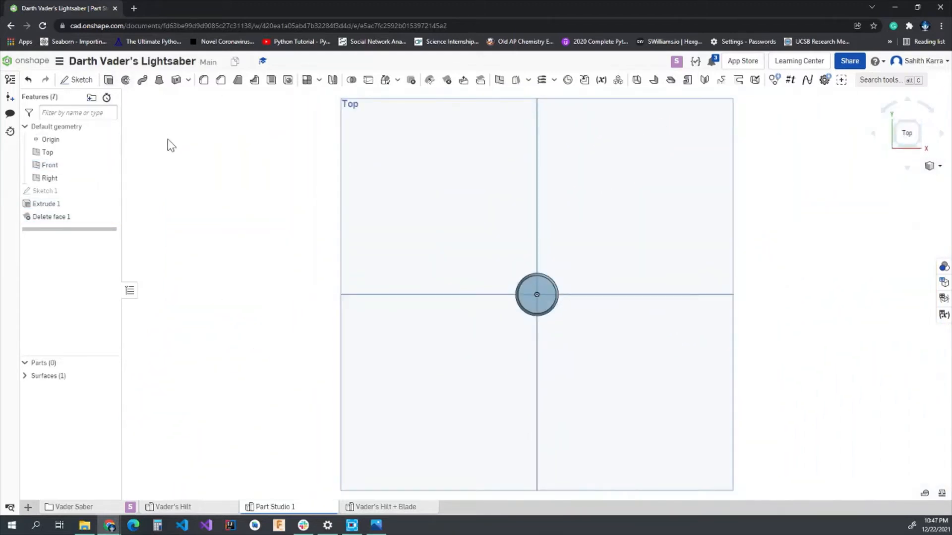
click(77, 79)
click(382, 162)
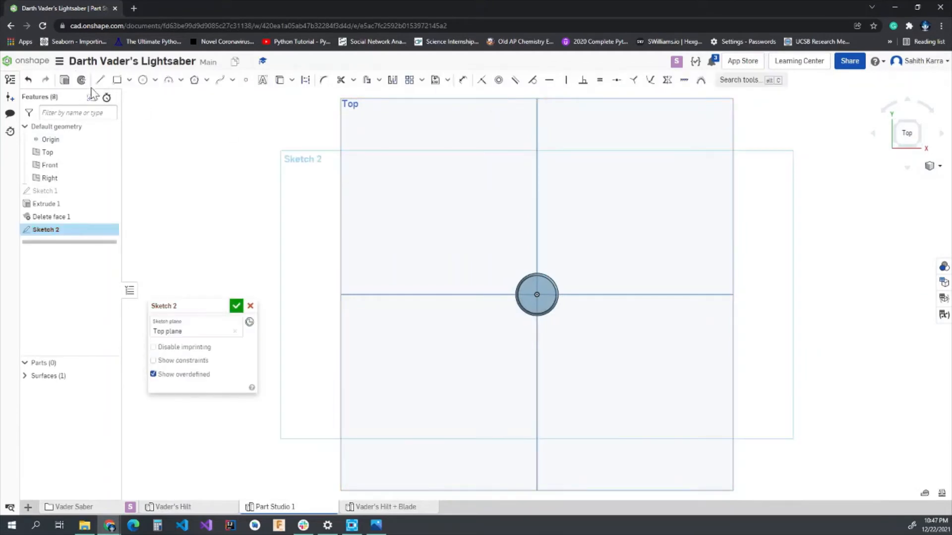
click(143, 80)
click(612, 294)
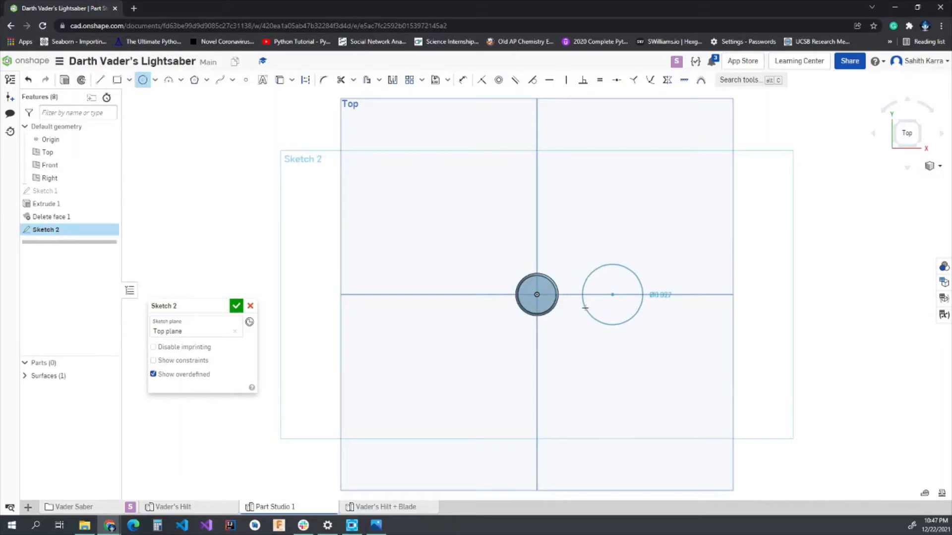
click(643, 294)
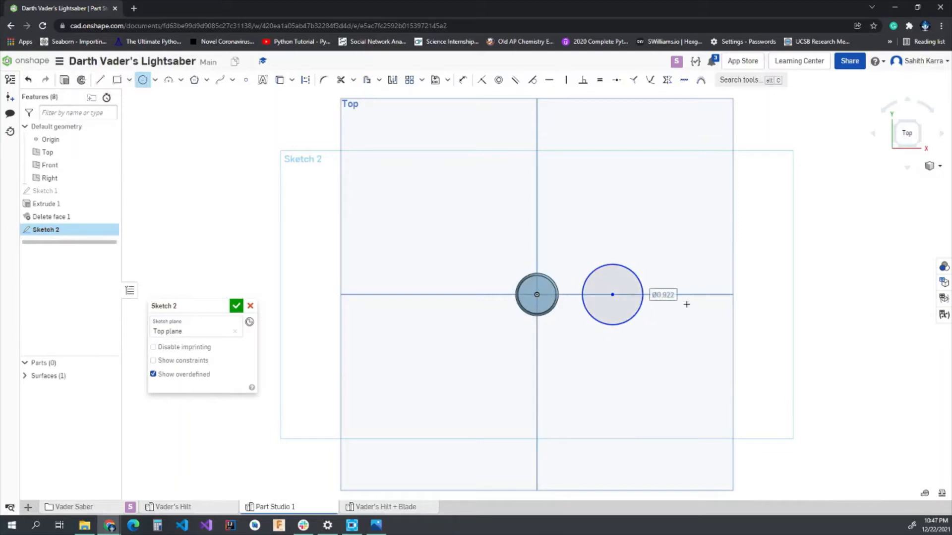
Dimension the new circle's diameter with the copied value of 0.580185 in and finish the sketch
key(d)
click(642, 300)
click(649, 311)
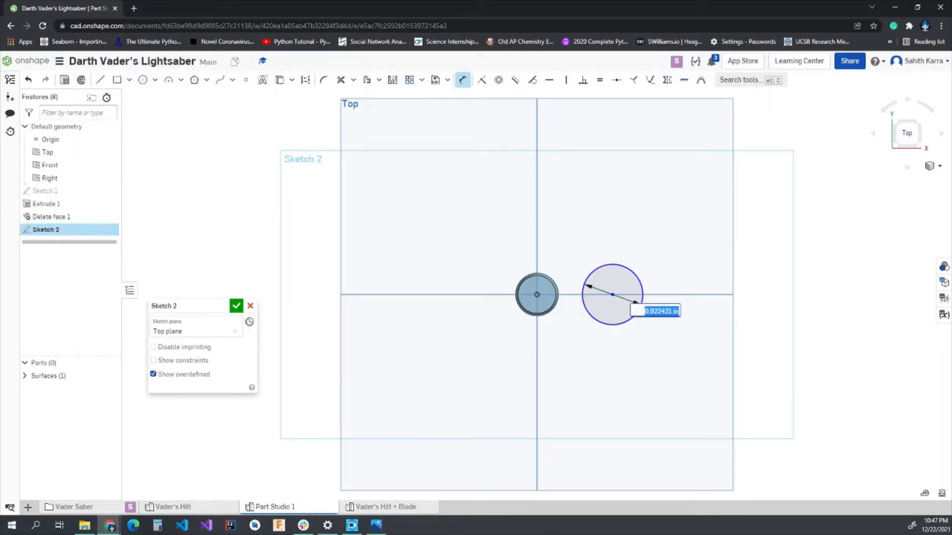
key(ctrl+v)
key(Return)
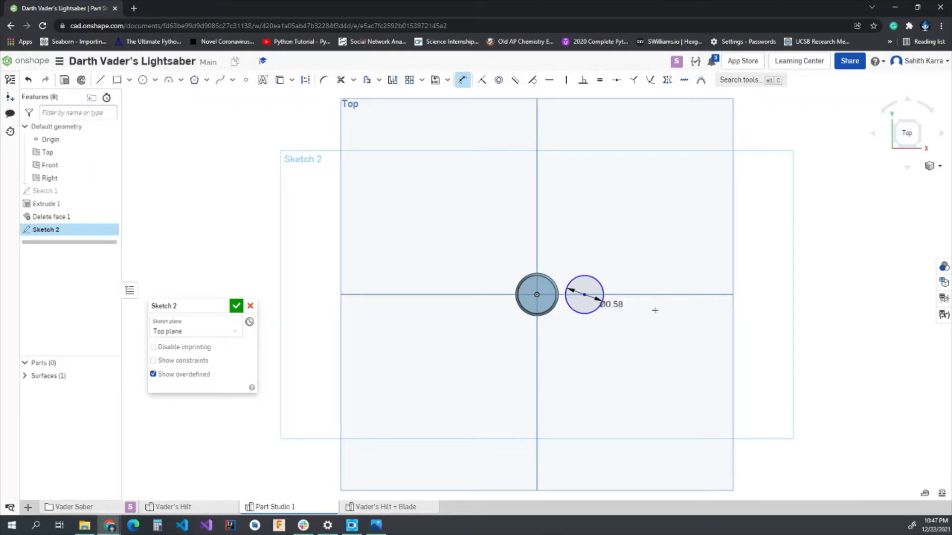
scroll(618, 278, up, 5)
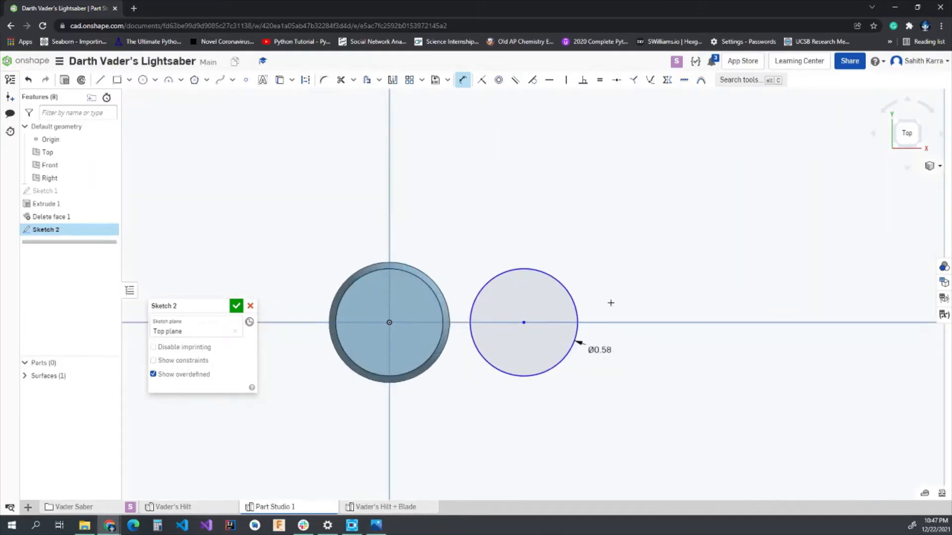
click(236, 309)
Extrude the new circle as a separate solid to a depth of 4 in
right_drag(515, 332, 519, 320)
click(108, 80)
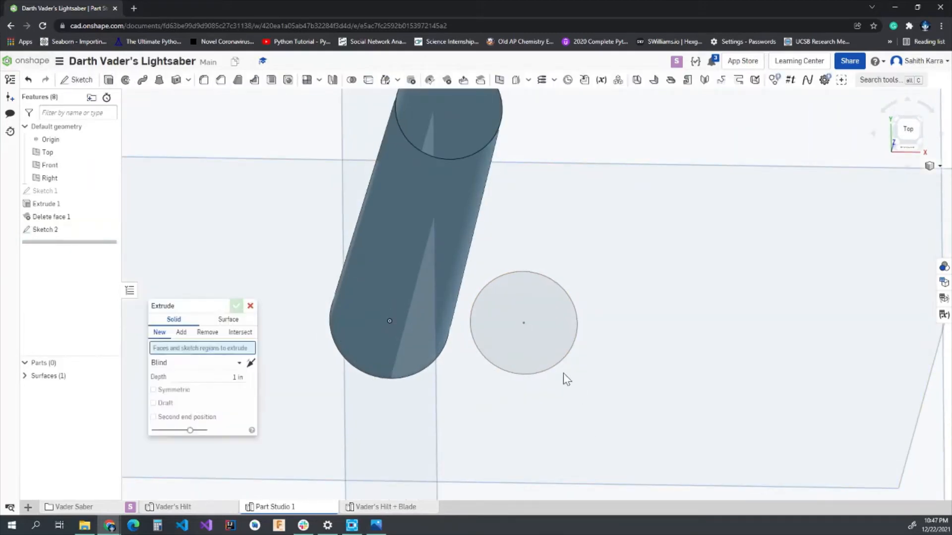
click(531, 343)
click(235, 386)
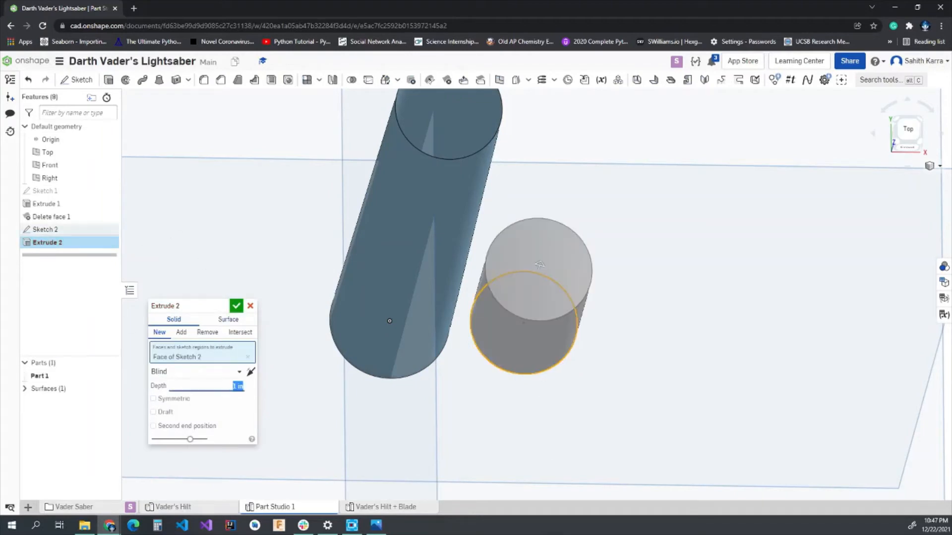
text(4)
Add a 0.5 deg draft to the extrusion, reversed so it tapers inward, and finish the feature
click(153, 412)
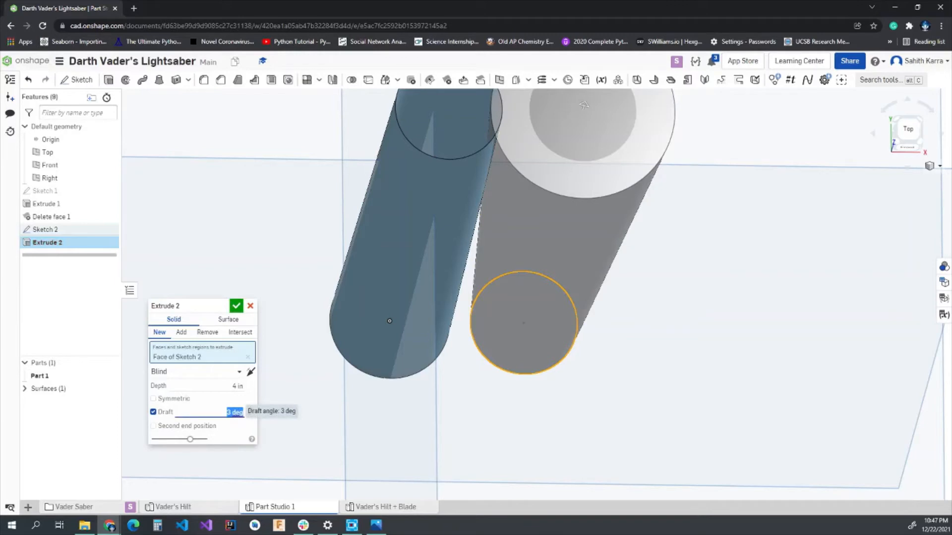
text(5)
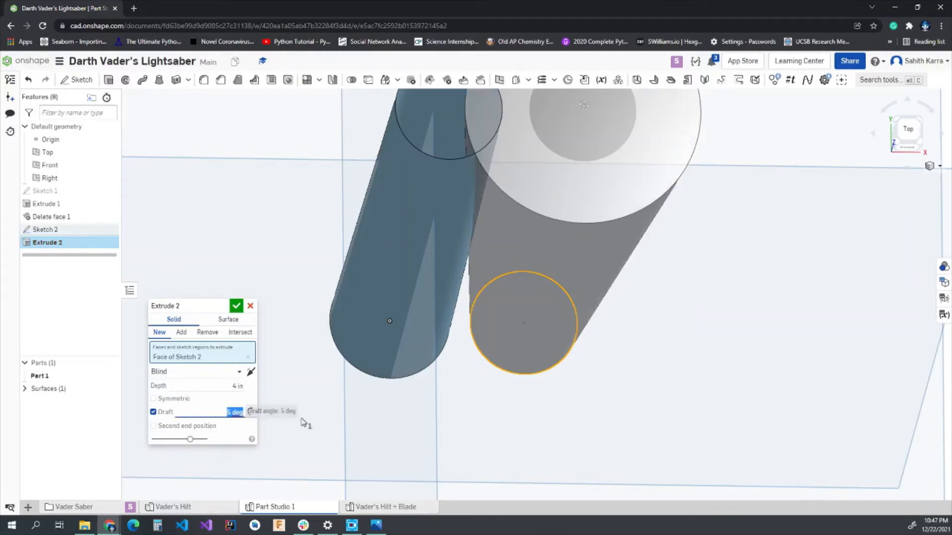
click(250, 413)
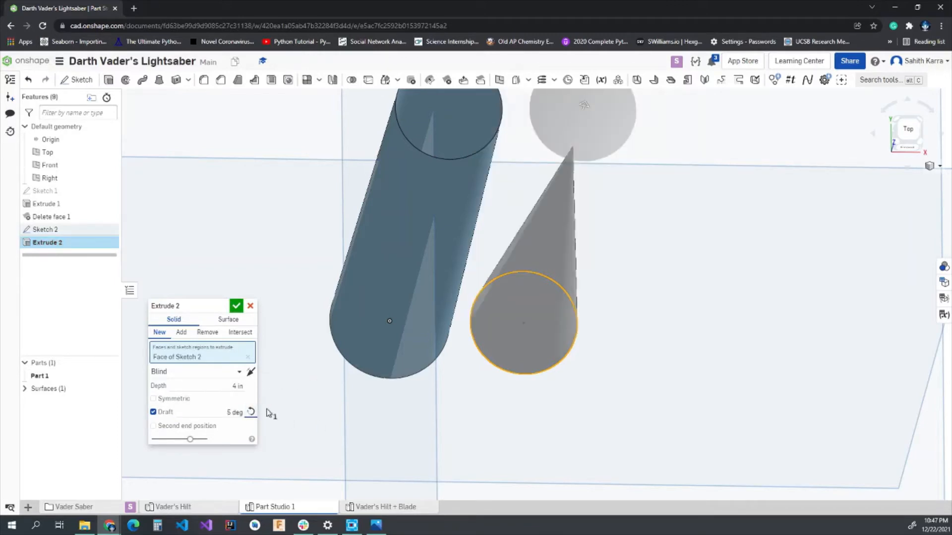
click(234, 413)
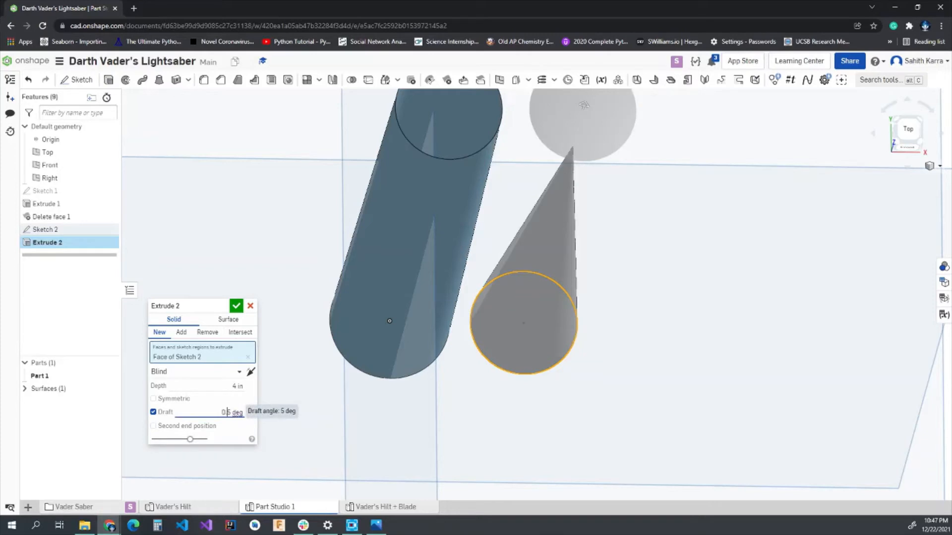
text(0.)
key(Return)
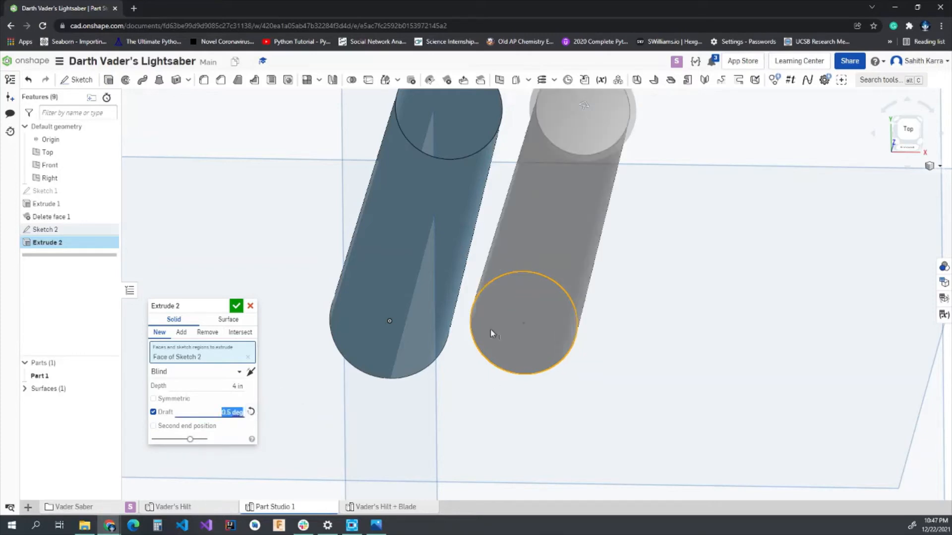
click(236, 306)
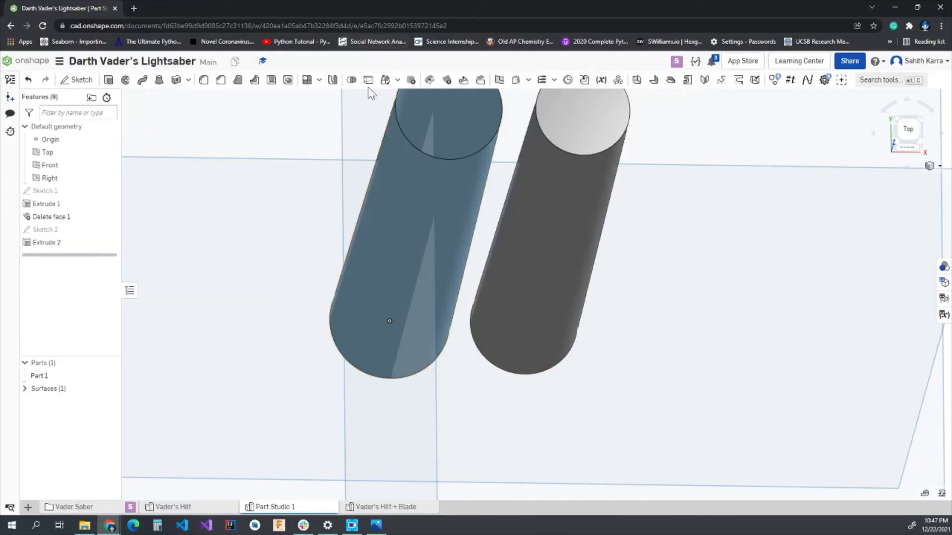
Delete the upper end face of the second tapered segment, leaving it open
click(462, 81)
click(582, 114)
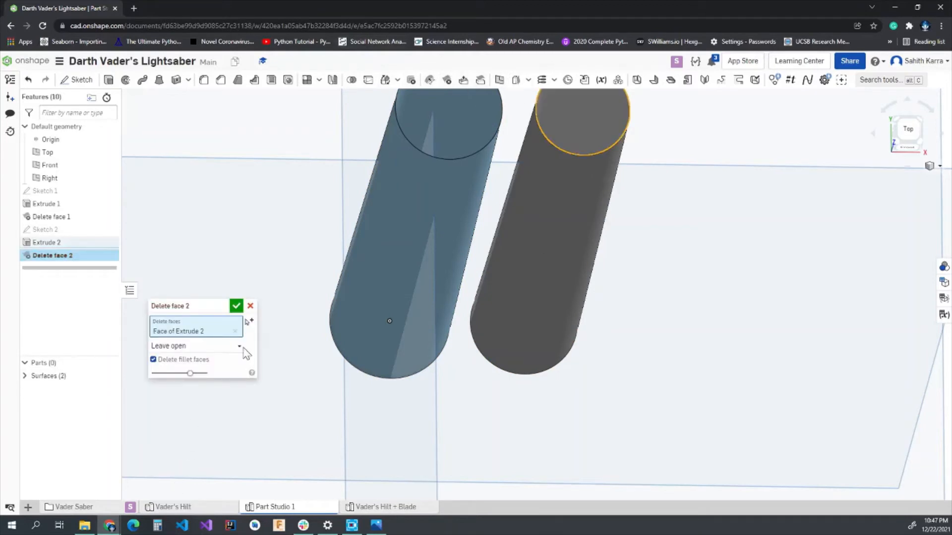
click(236, 306)
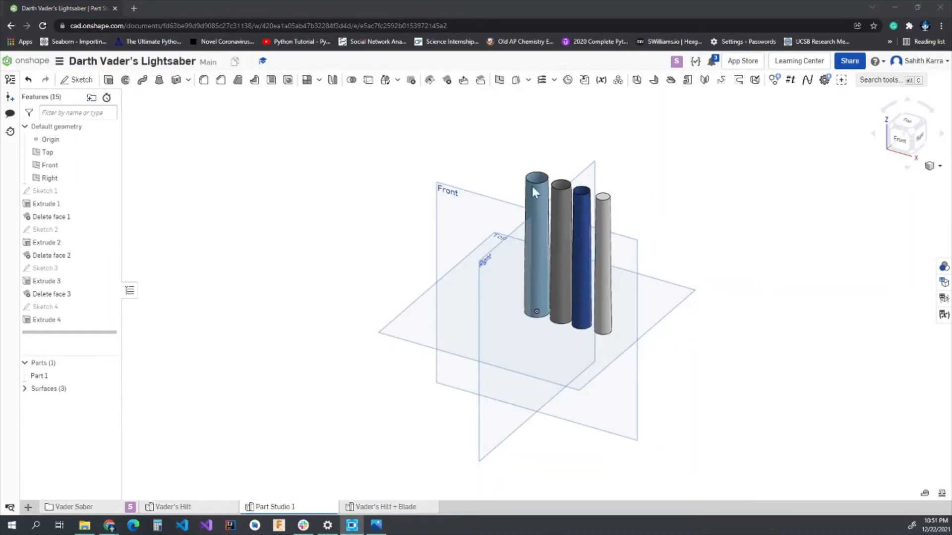
Round the closed upper end of the fourth, narrowest segment with a circular fillet of 0.15 in radius
right_drag(531, 187, 567, 187)
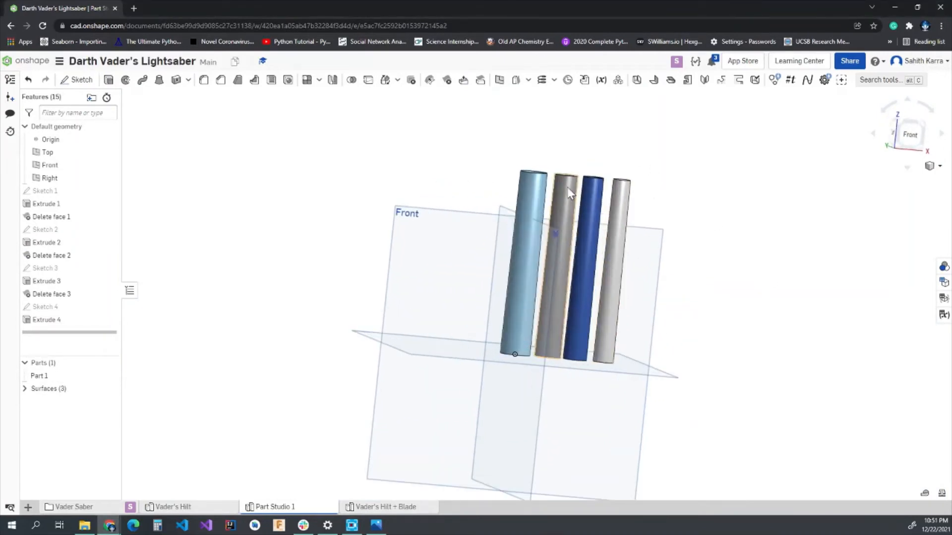
scroll(585, 166, down, 4)
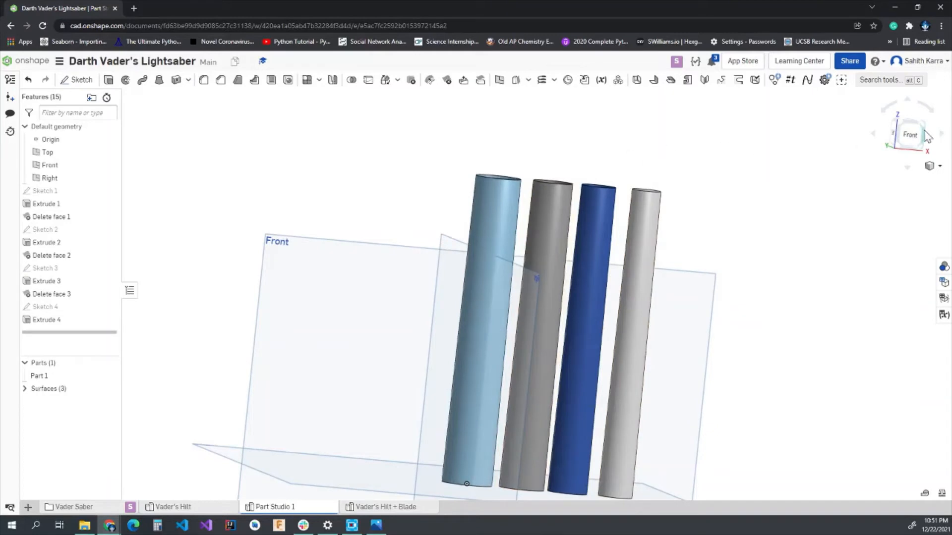
click(924, 135)
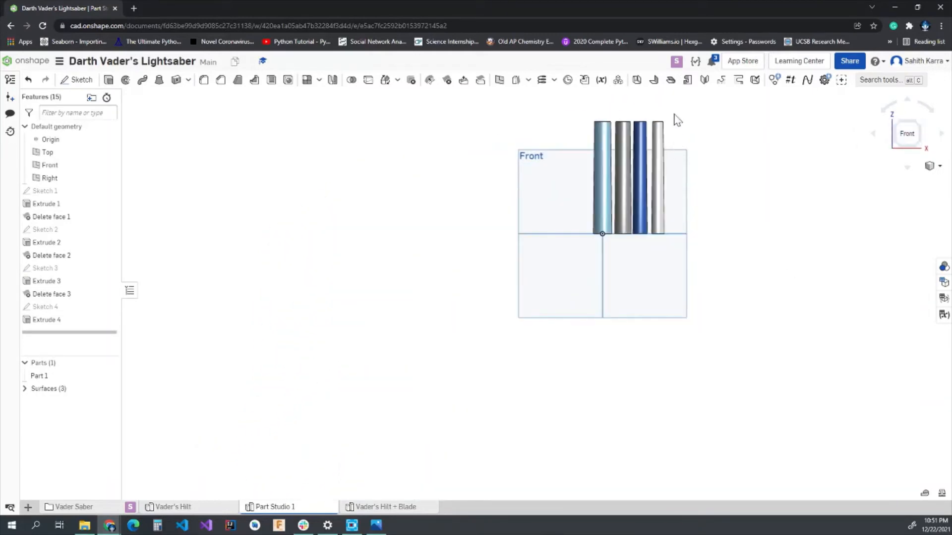
right_drag(676, 120, 661, 138)
scroll(659, 126, down, 6)
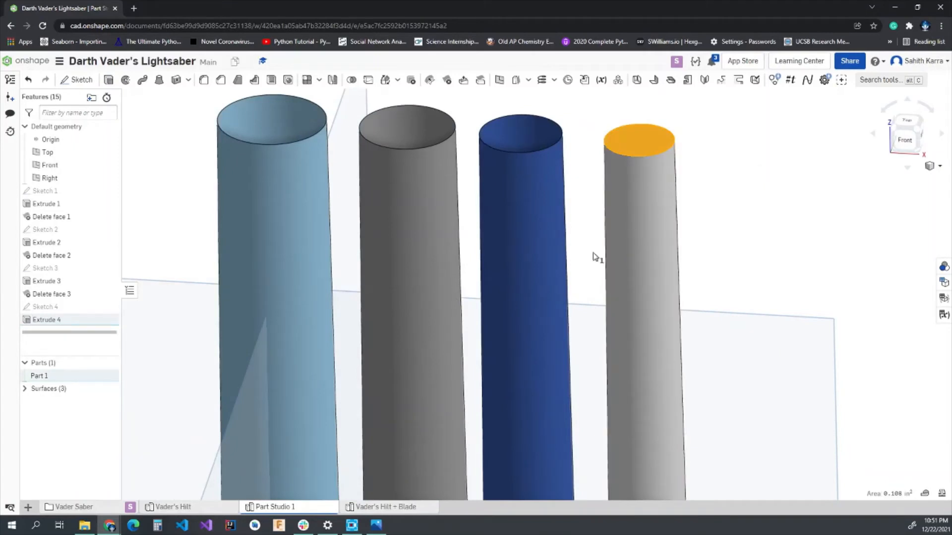
click(204, 79)
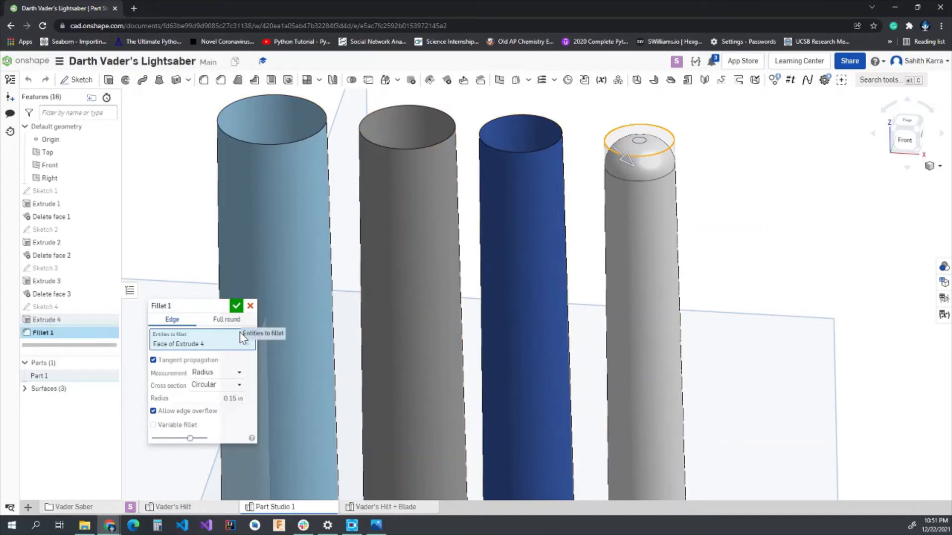
click(234, 308)
Give the round-tipped segment the saved custom translucent red, RGB 251, 14, 23 with 0.56 opacity
scroll(560, 238, down, 5)
right_drag(560, 238, 553, 219)
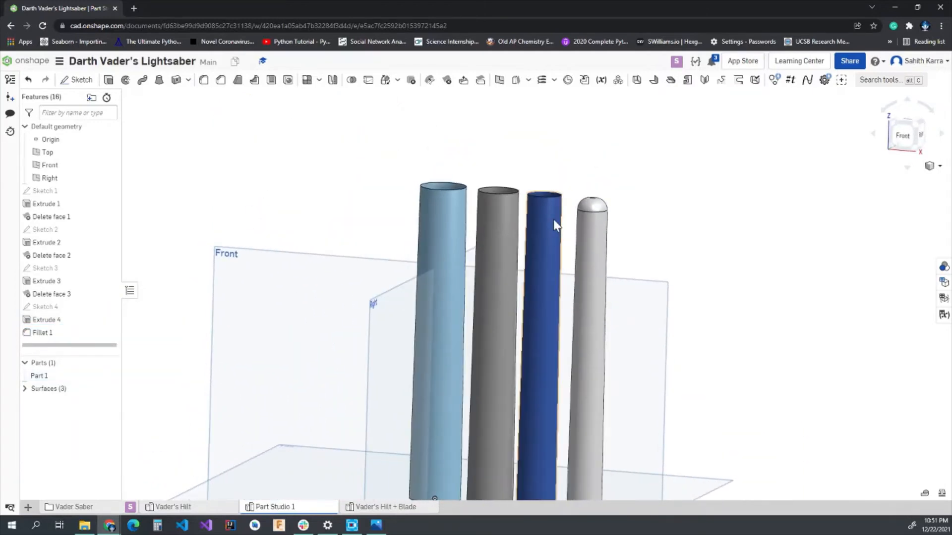
click(927, 121)
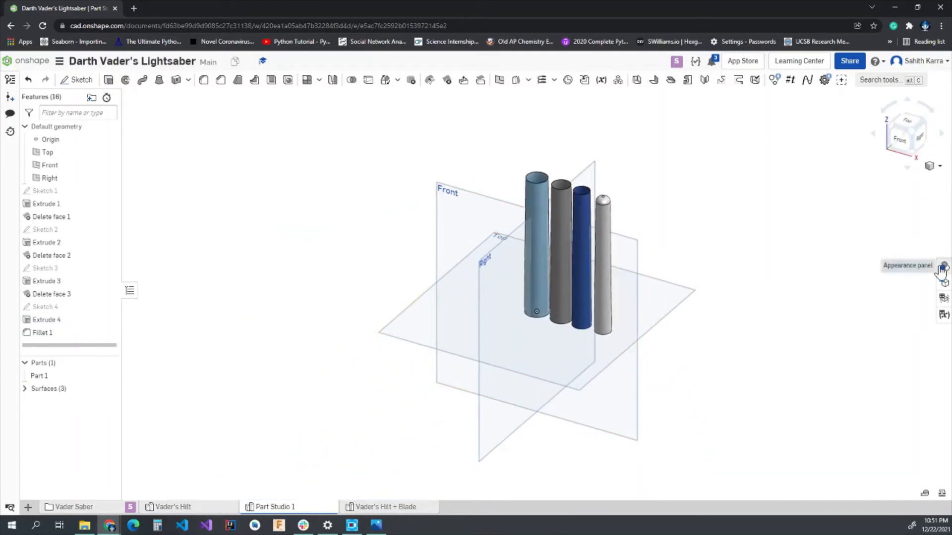
click(25, 389)
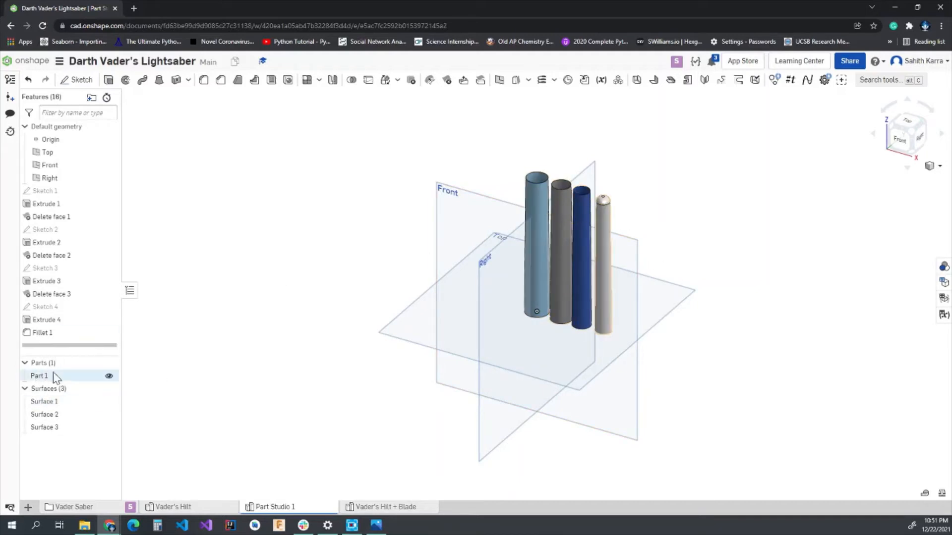
scroll(611, 196, up, 3)
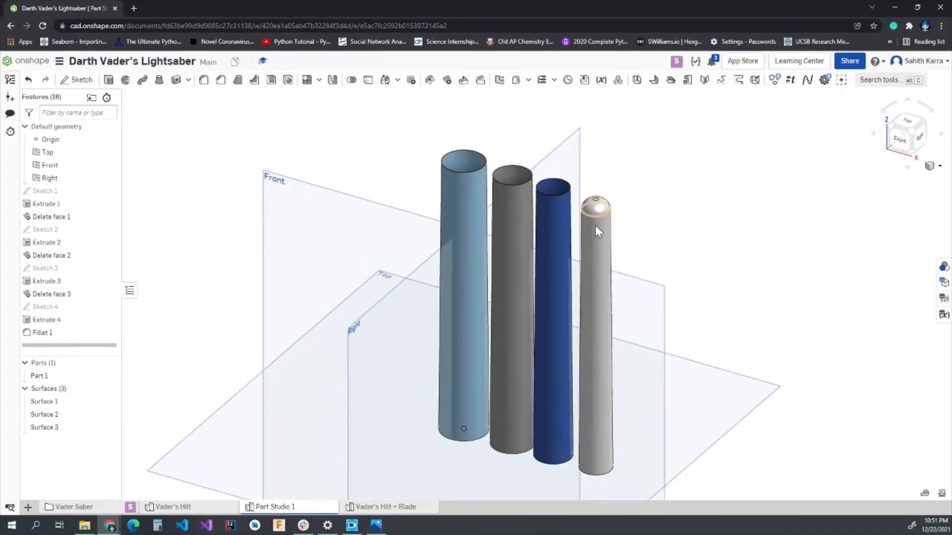
scroll(617, 233, down, 2)
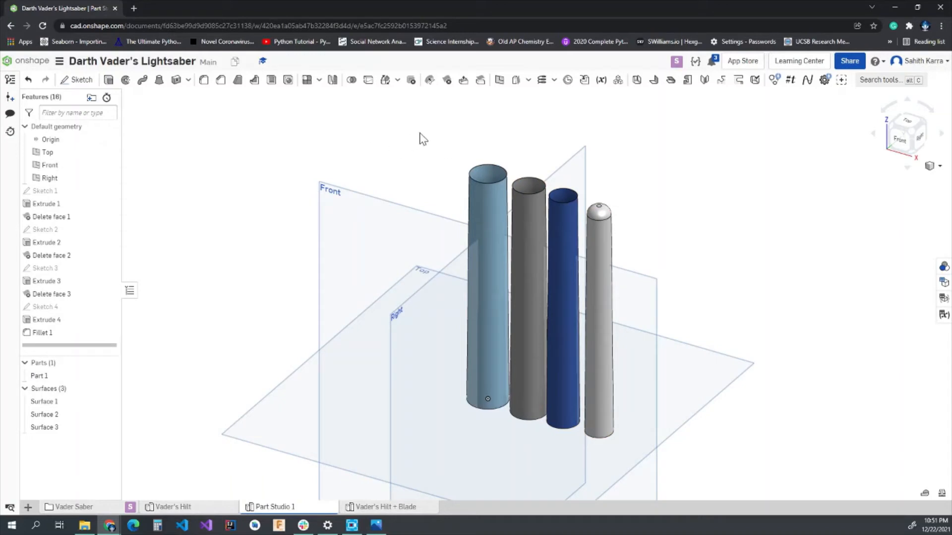
click(944, 267)
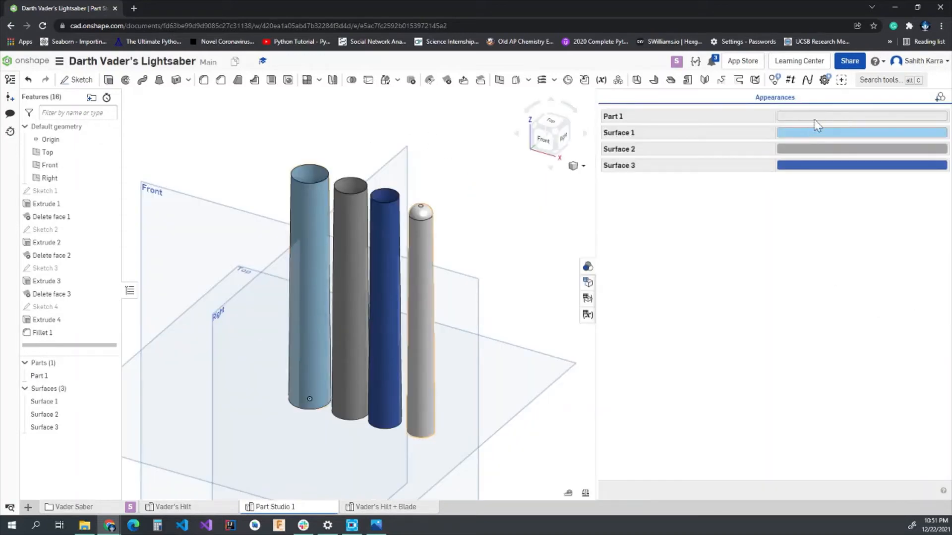
click(786, 117)
click(494, 252)
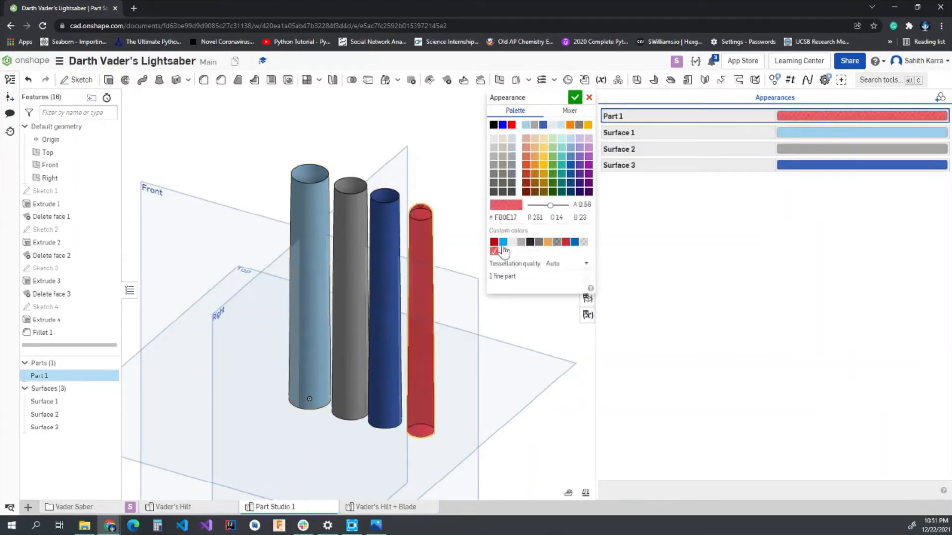
click(575, 97)
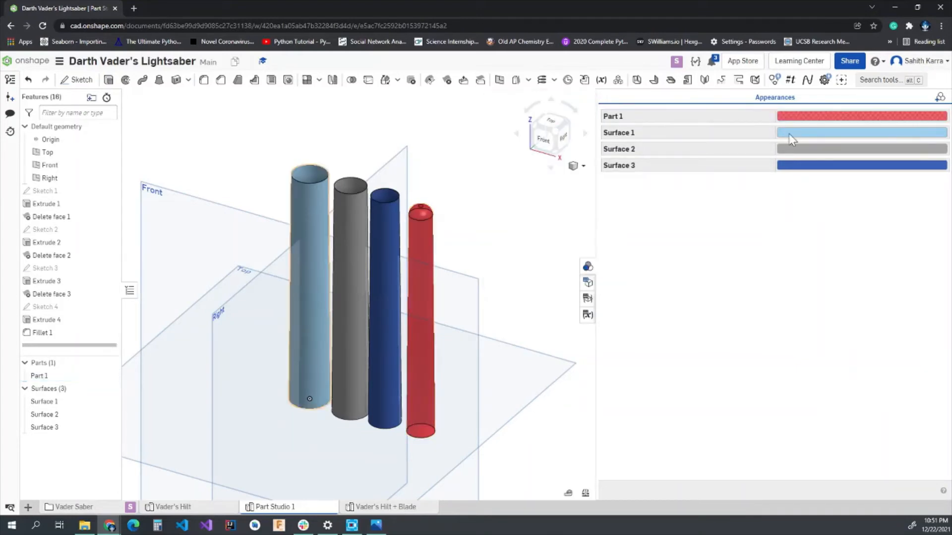
Apply the same custom translucent red to the three open tapered tubes and close the appearance list
click(789, 132)
click(494, 252)
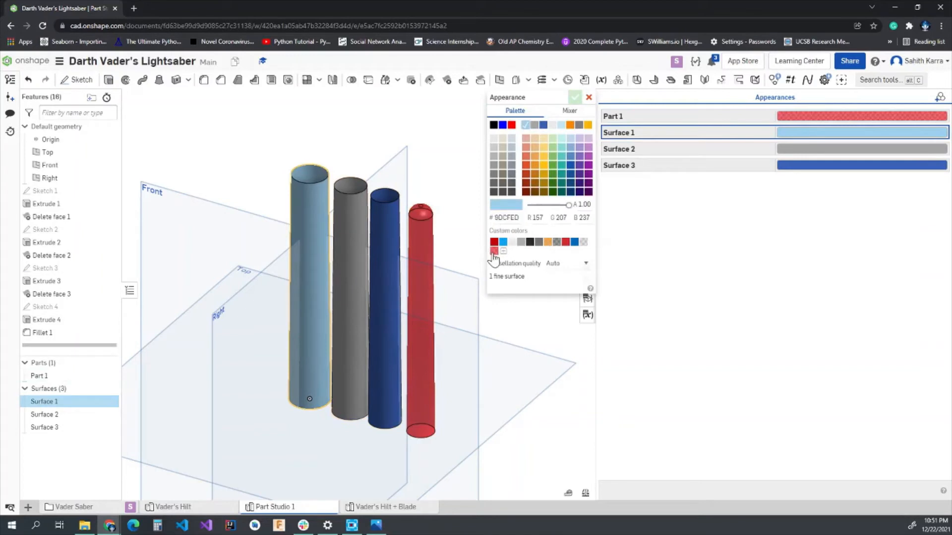
click(575, 97)
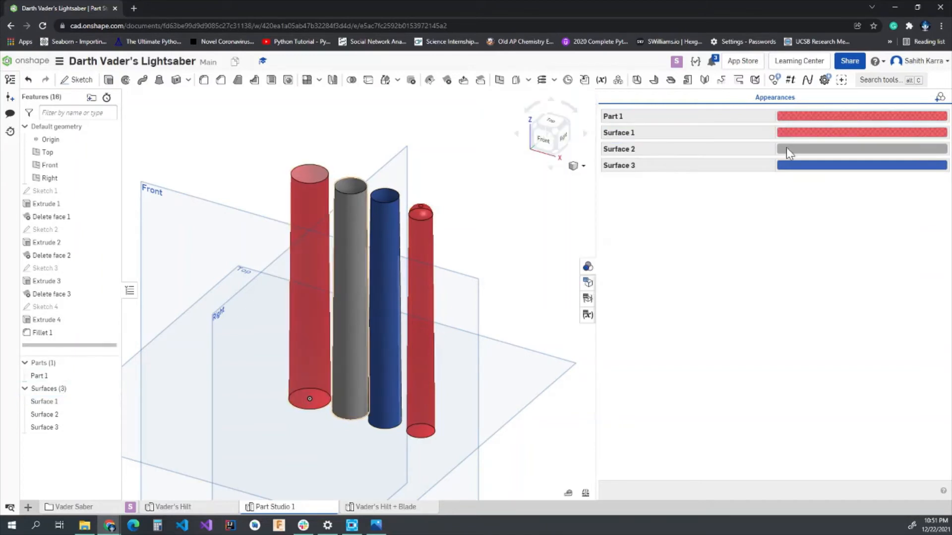
click(786, 148)
click(495, 252)
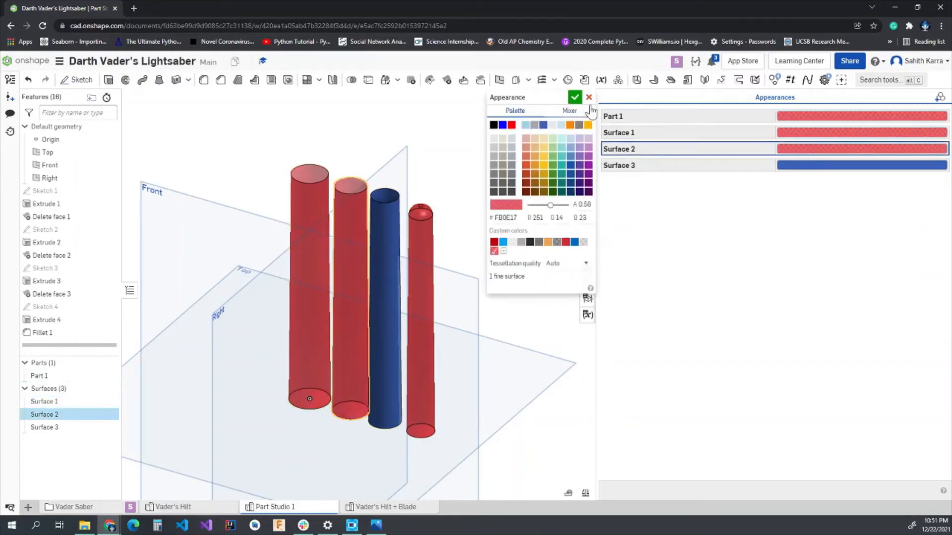
click(575, 98)
click(803, 166)
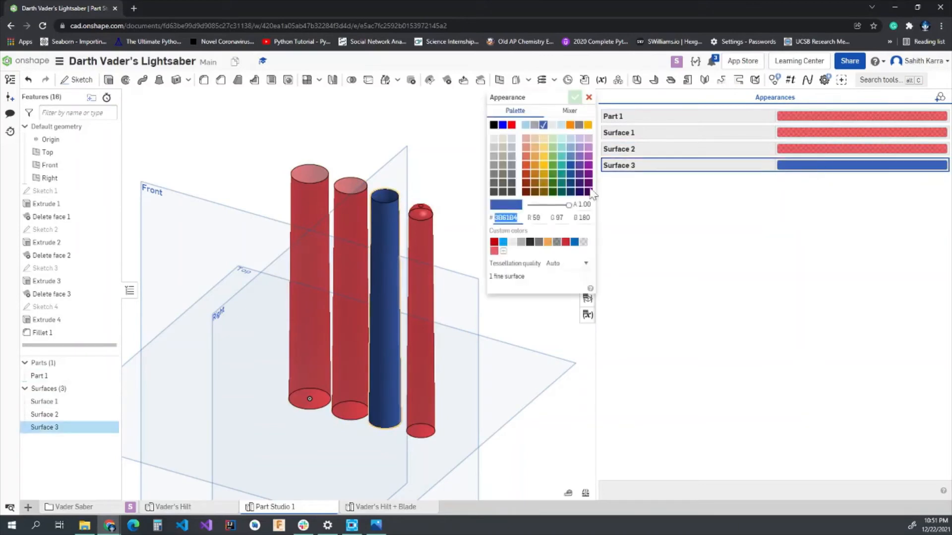
click(495, 251)
click(576, 97)
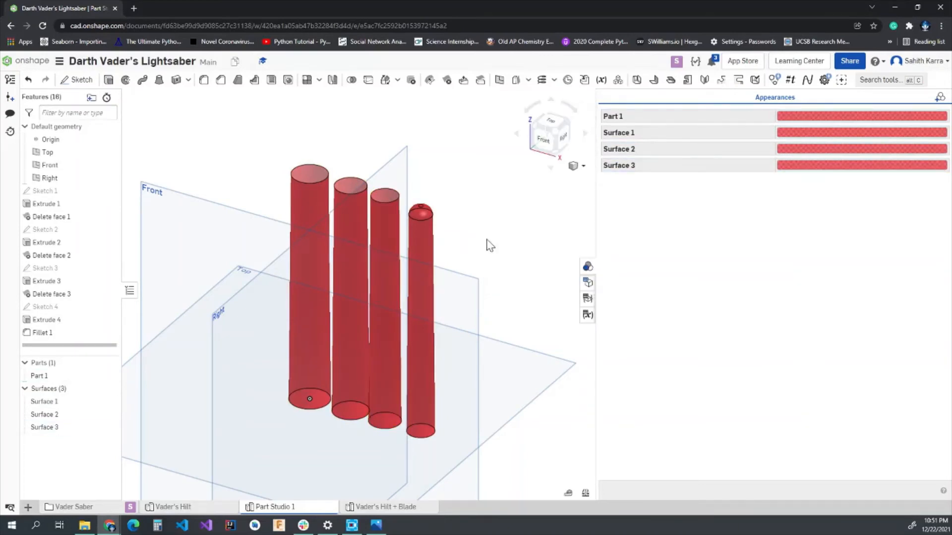
right_drag(486, 244, 495, 283)
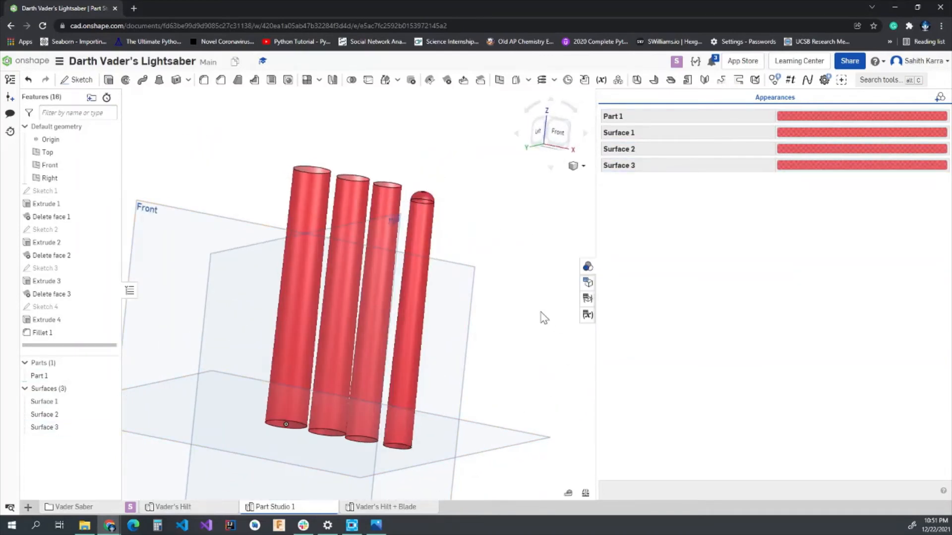
click(587, 267)
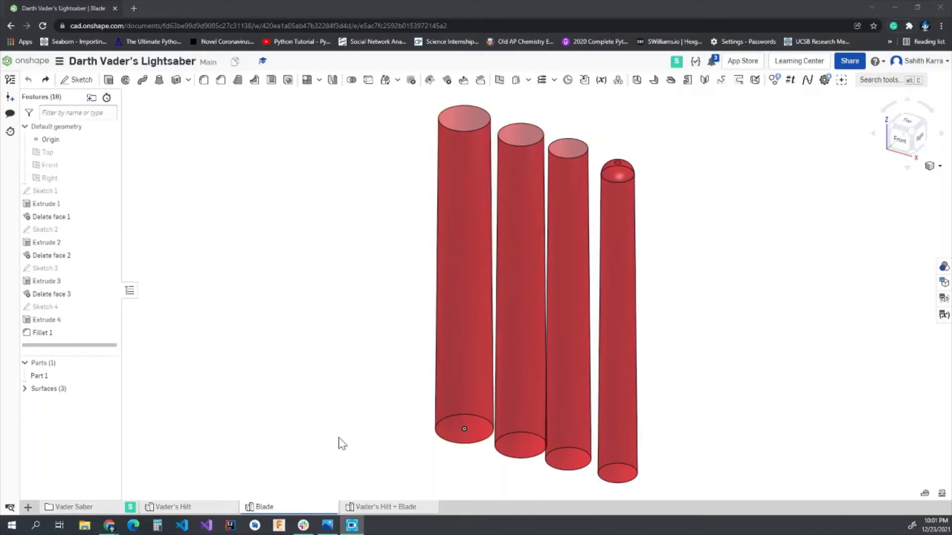
Create a new assembly and rename it Retractable Lightsaber
click(29, 508)
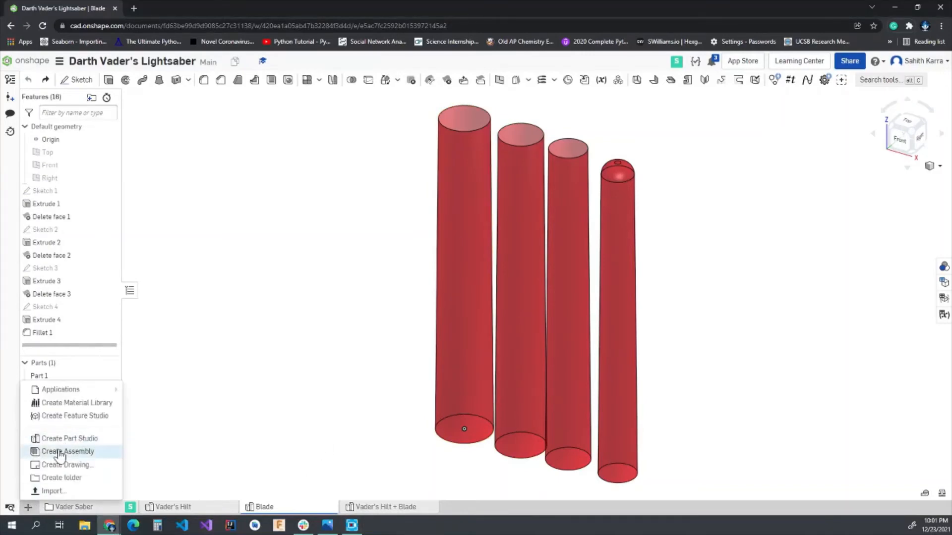
click(58, 451)
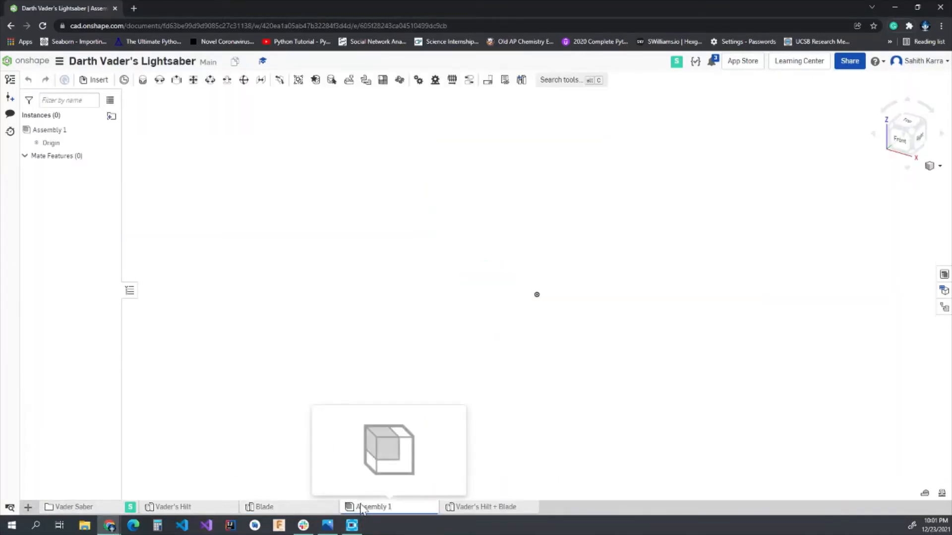
right_click(372, 507)
click(377, 417)
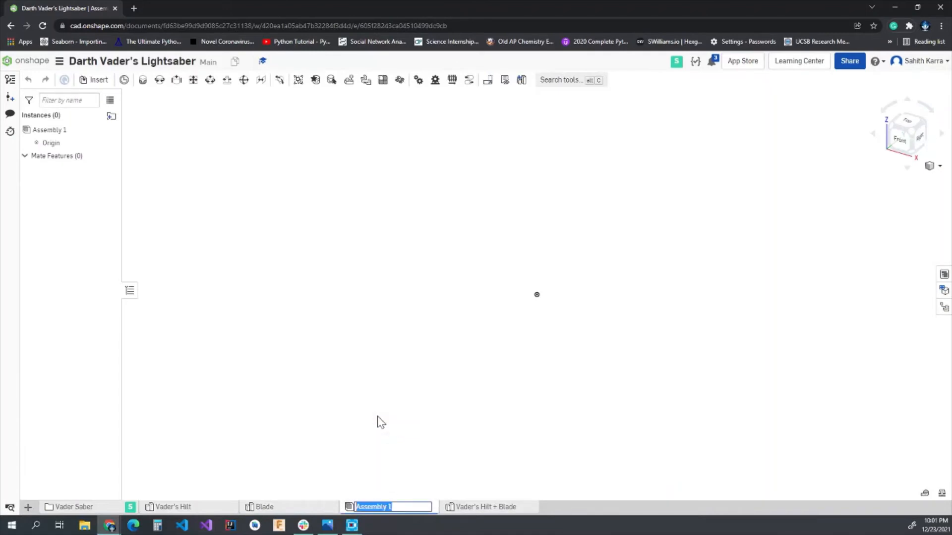
text(Retractable Lightsaber)
key(Return)
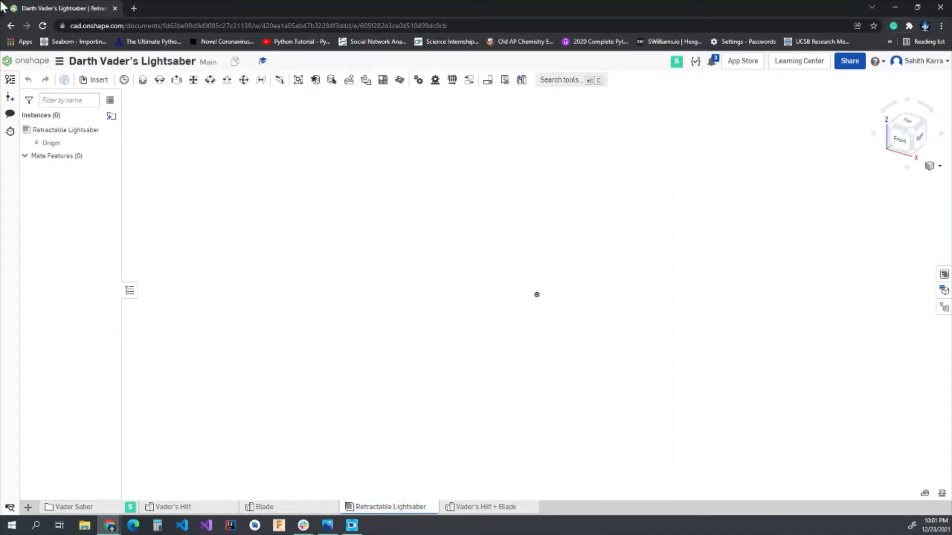
Insert the Vader Hilt surface model into the assembly and finish the insertion
click(96, 80)
click(166, 198)
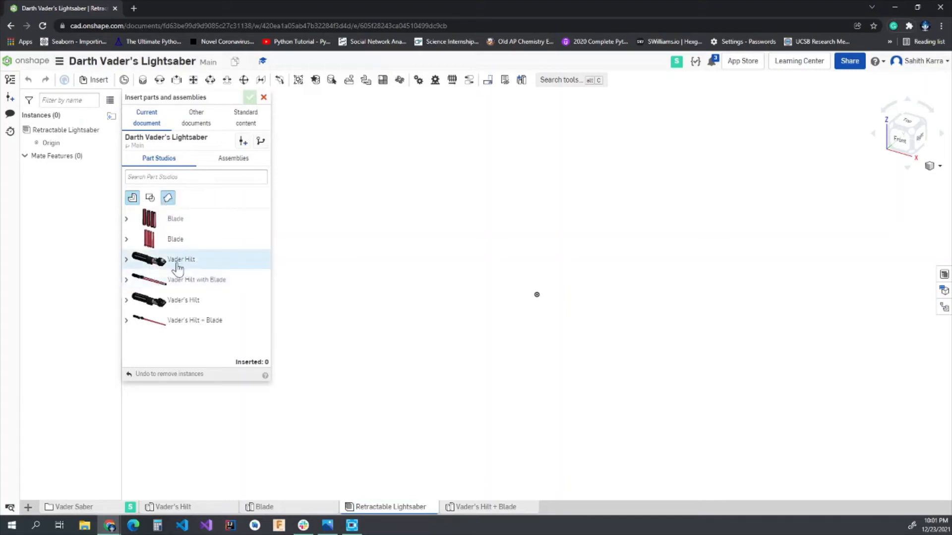
click(159, 262)
click(427, 321)
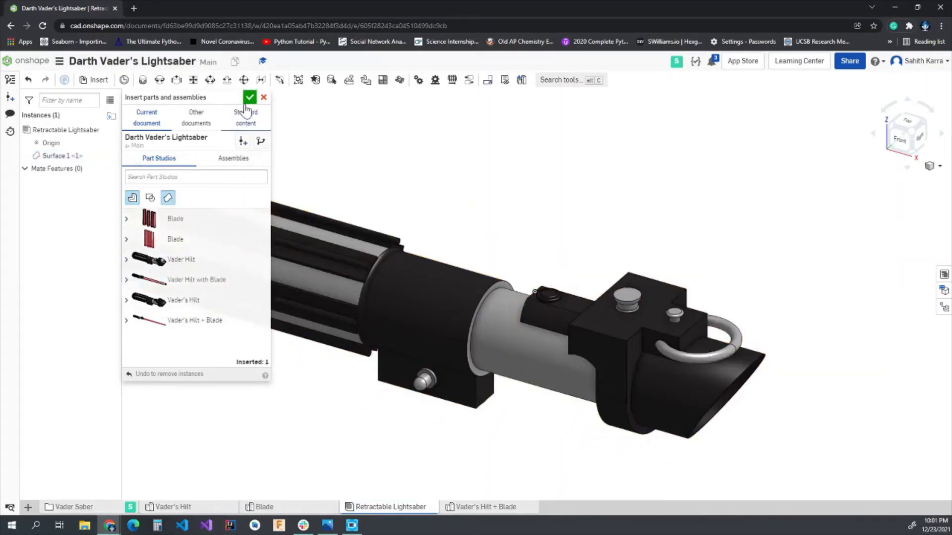
click(249, 97)
Move the hilt to the assembly origin using the small circular face at its pommel end
scroll(410, 361, down, 5)
right_drag(410, 362, 614, 377)
scroll(442, 335, up, 5)
click(755, 315)
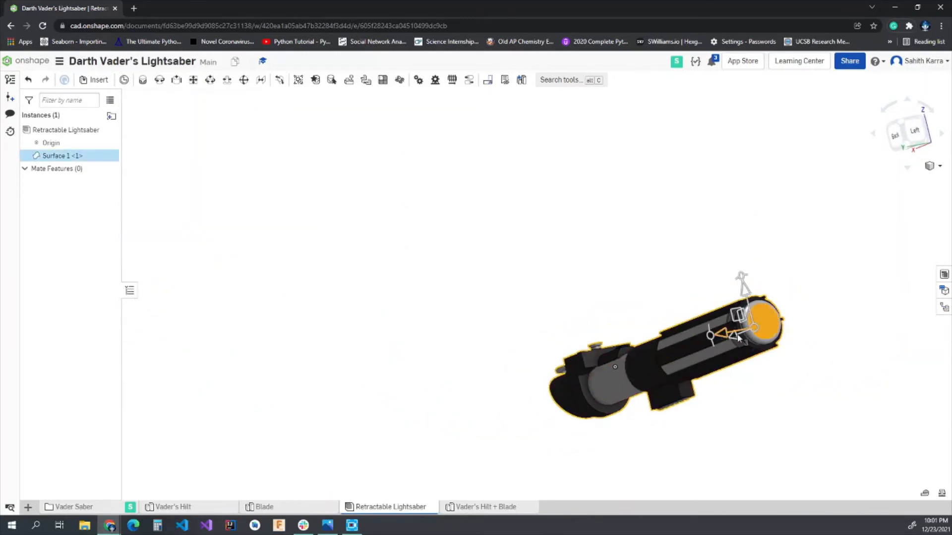
scroll(754, 317, up, 4)
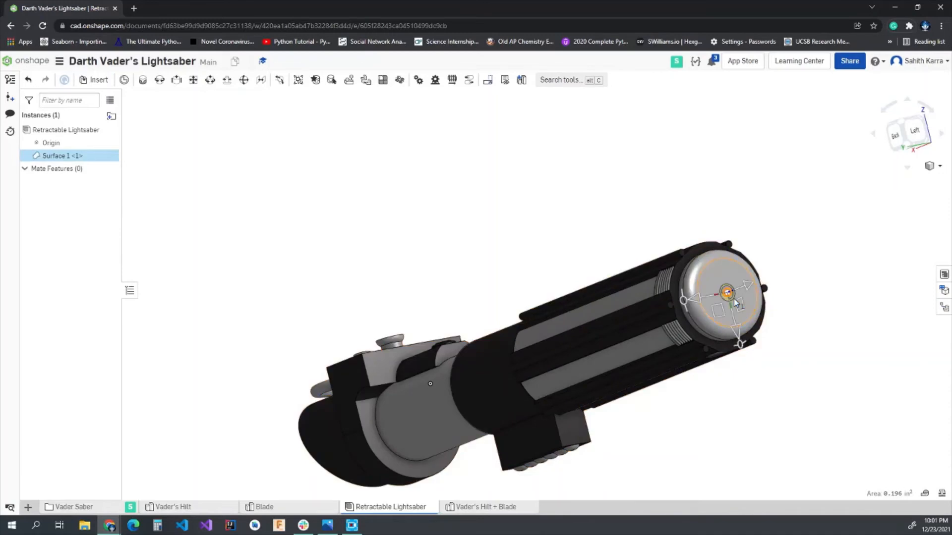
right_click(727, 296)
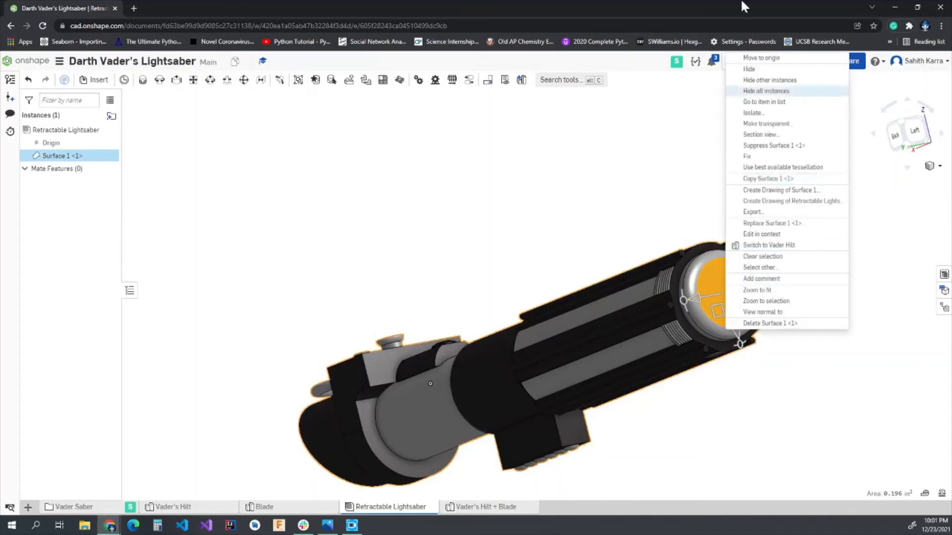
click(759, 58)
Anti-align the hilt's pommel end face with Z so the hilt stands upright, and fix the hilt in place
right_drag(679, 329, 616, 272)
scroll(630, 367, down, 5)
right_click(677, 288)
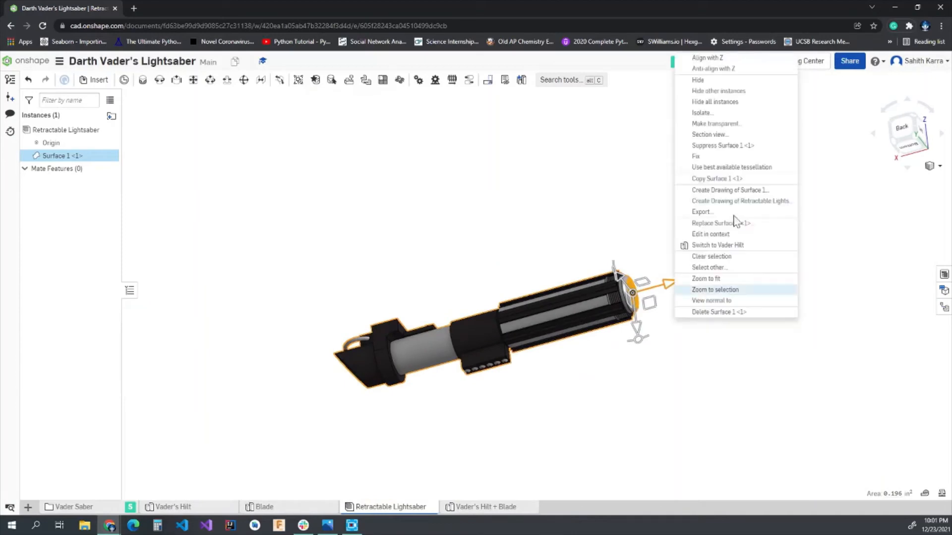
click(713, 69)
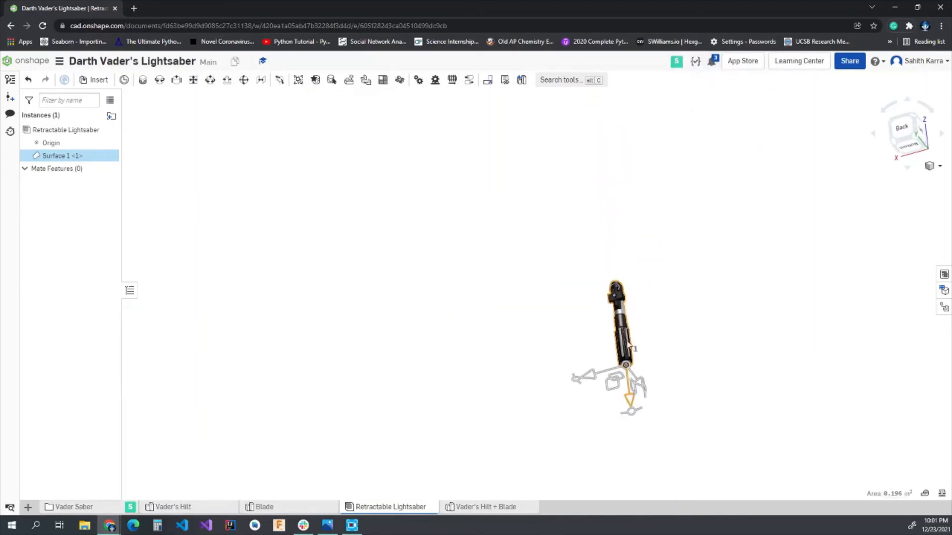
click(677, 290)
right_drag(680, 284, 683, 332)
scroll(613, 262, up, 3)
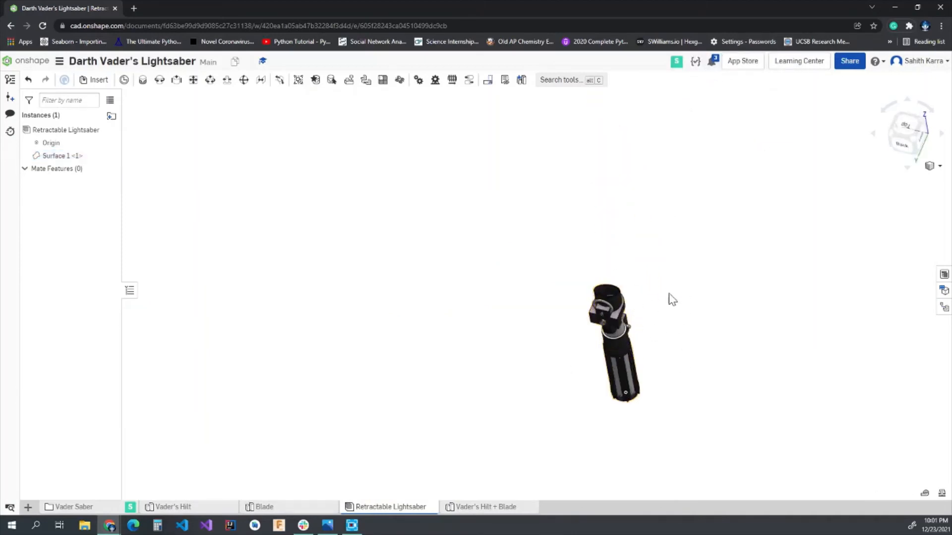
right_drag(672, 298, 7, 193)
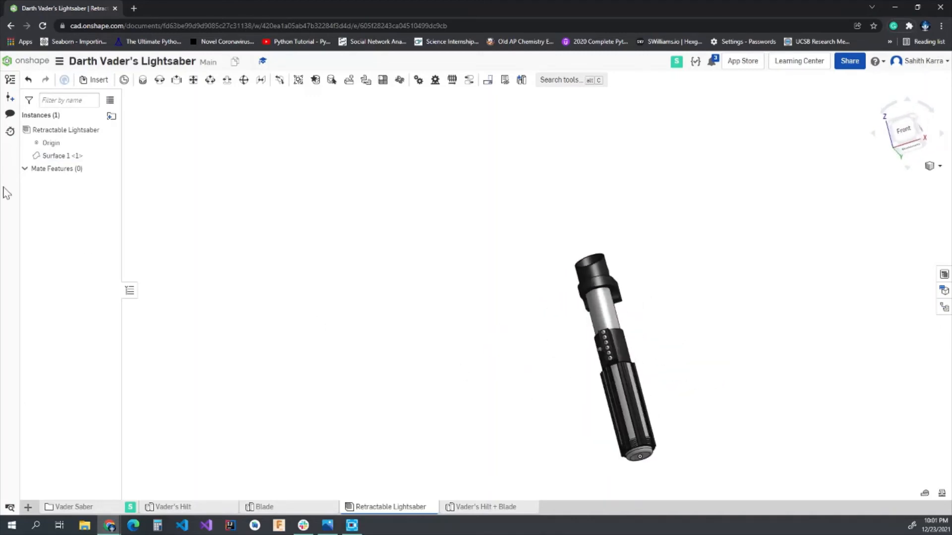
right_click(44, 156)
click(88, 240)
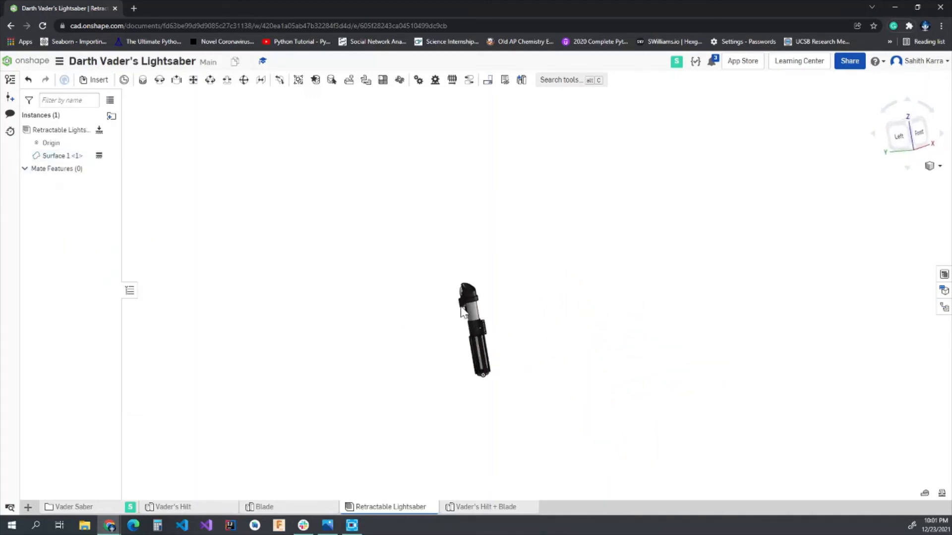
Insert all four red segments of the second listed Blade part studio, surfaces included, beside the hilt
click(94, 80)
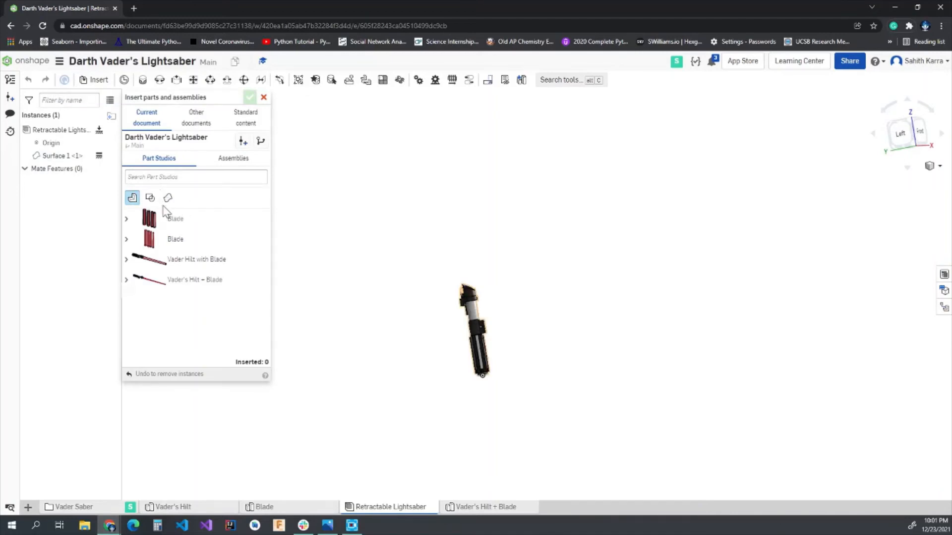
click(168, 198)
click(240, 240)
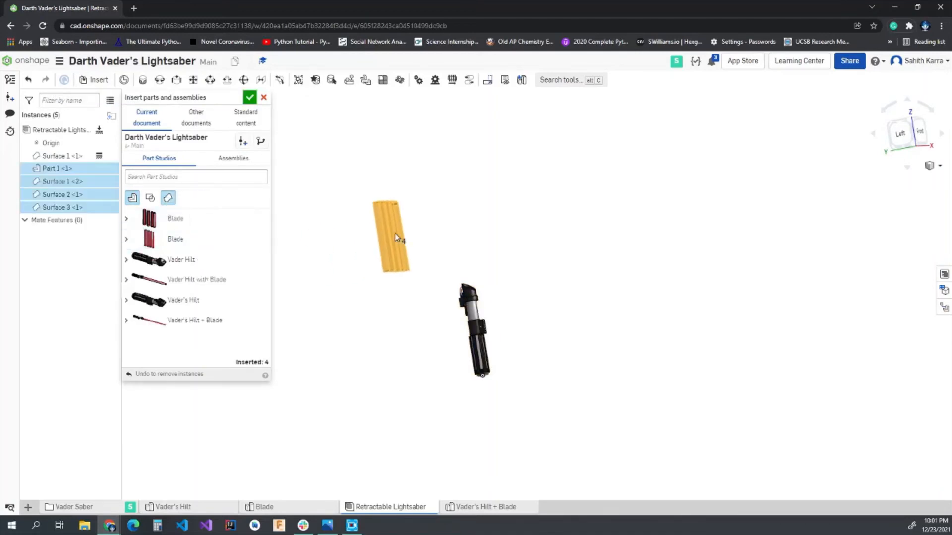
click(396, 237)
click(256, 98)
right_drag(319, 172, 540, 198)
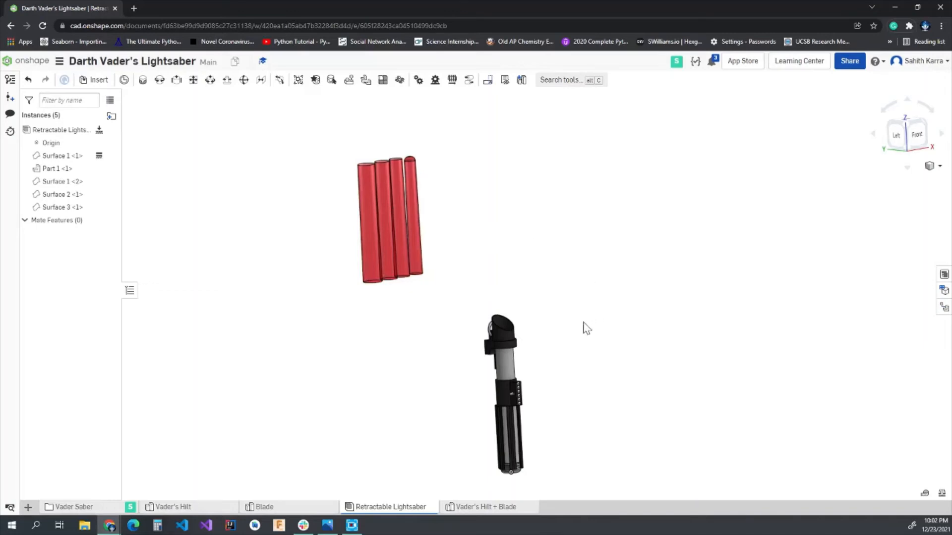
Place a mate connector at the center of the hilt emitter's cylindrical face
click(124, 80)
right_drag(595, 361, 587, 347)
scroll(580, 335, up, 6)
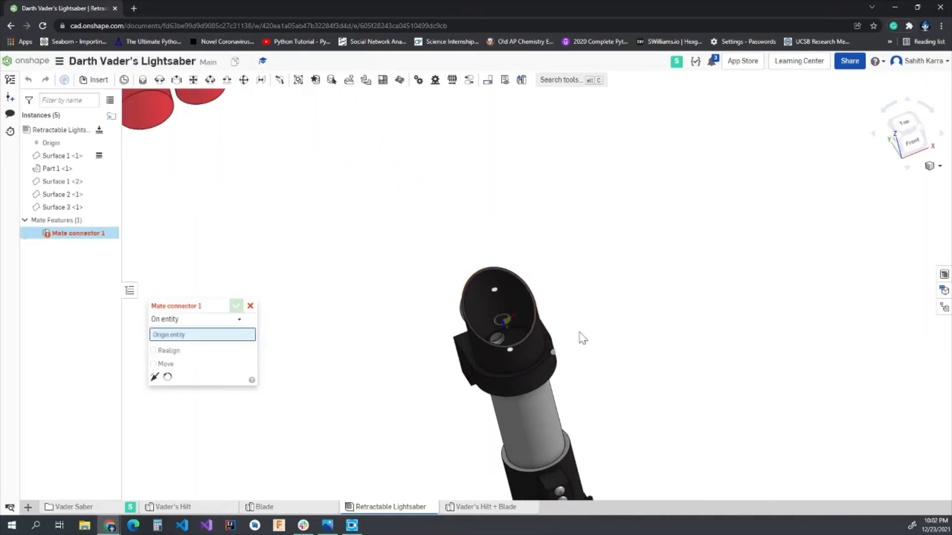
scroll(494, 328, up, 5)
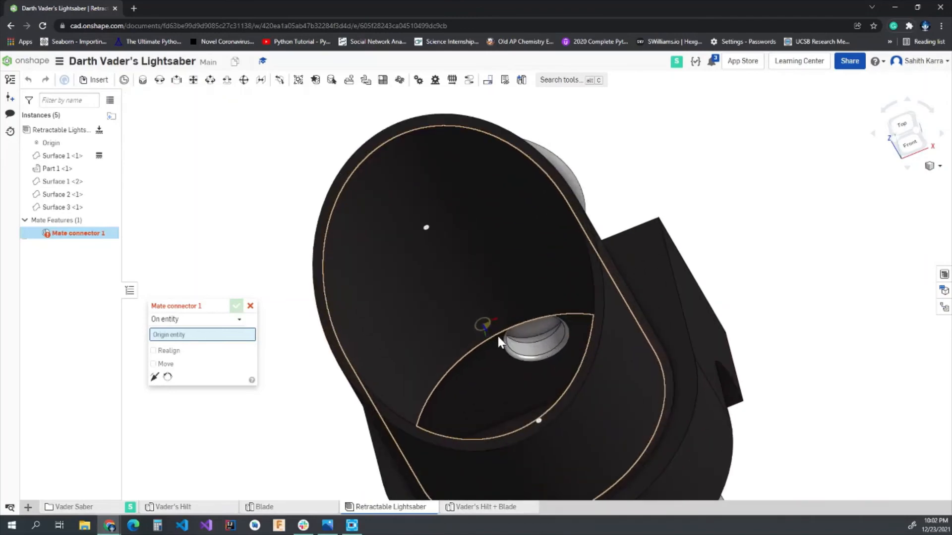
right_drag(519, 329, 528, 315)
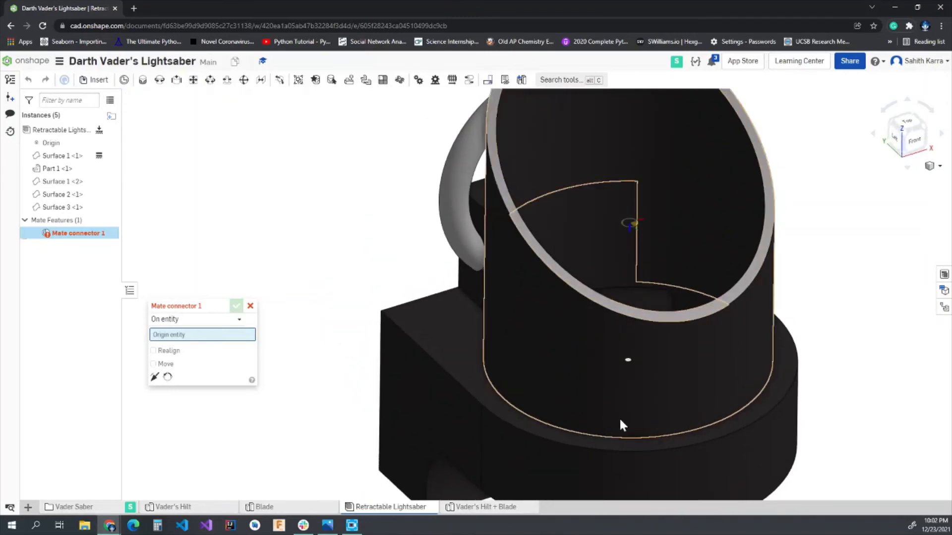
click(626, 360)
right_drag(625, 360, 648, 377)
right_drag(610, 233, 458, 288)
scroll(506, 388, down, 6)
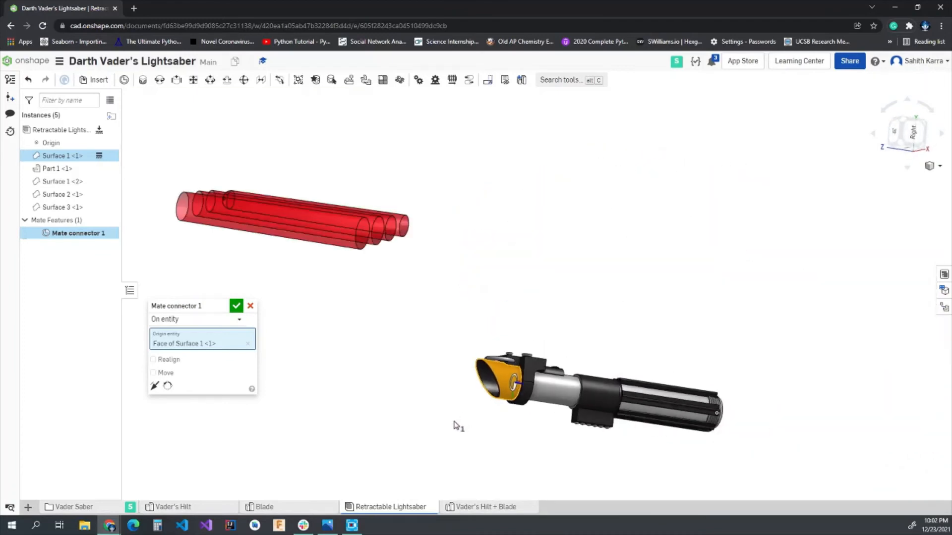
Move the mate connector 4.25 in along Z to the inside of the hilt's pommel end, and accept it
click(153, 373)
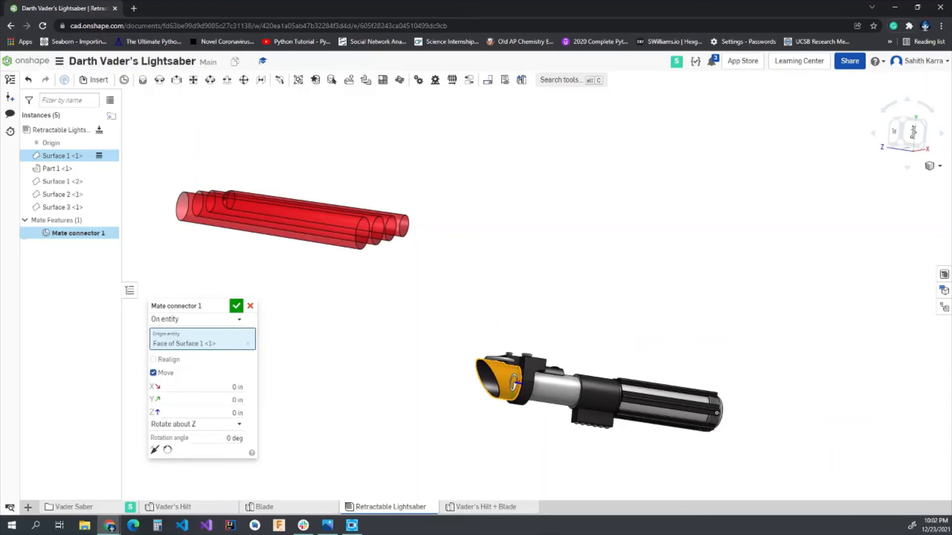
click(233, 413)
key(BackSpace)
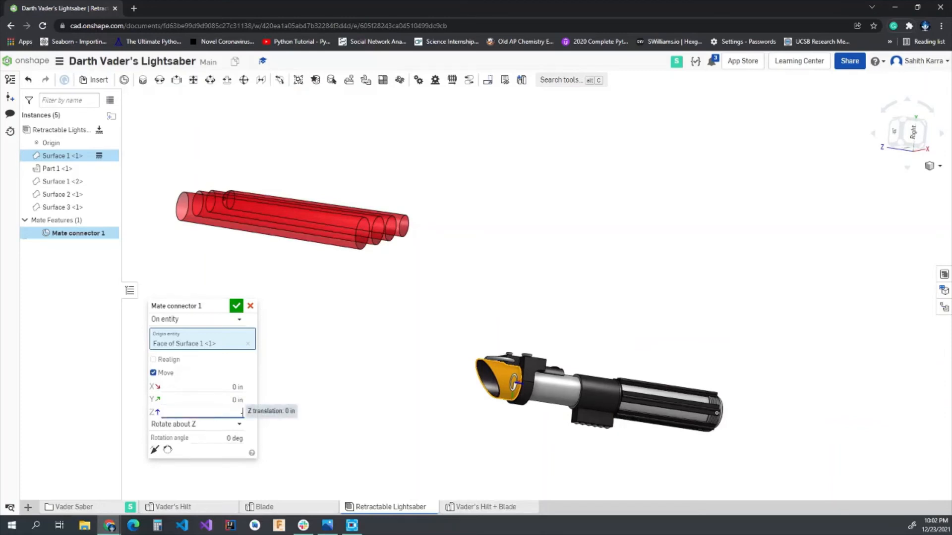
text(-4.25)
key(Return)
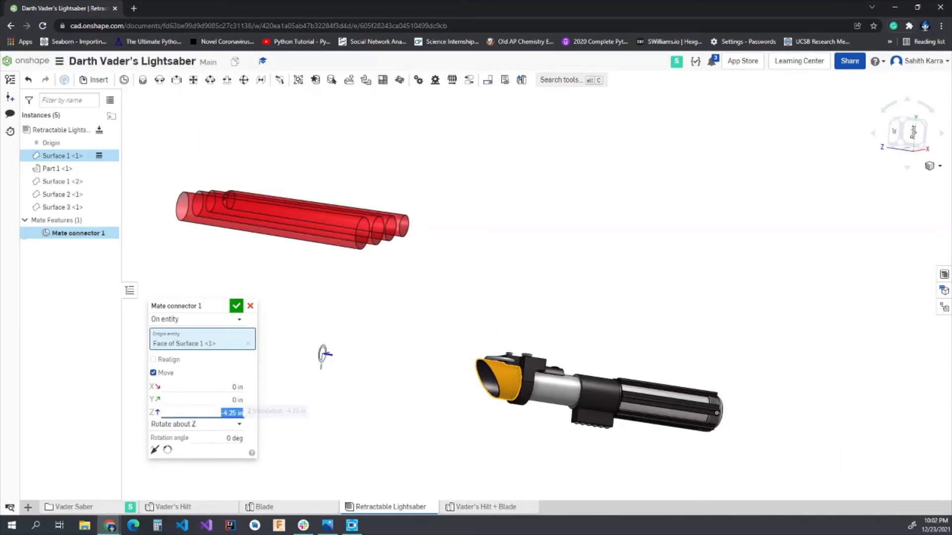
right_drag(459, 357, 536, 284)
key(Left)
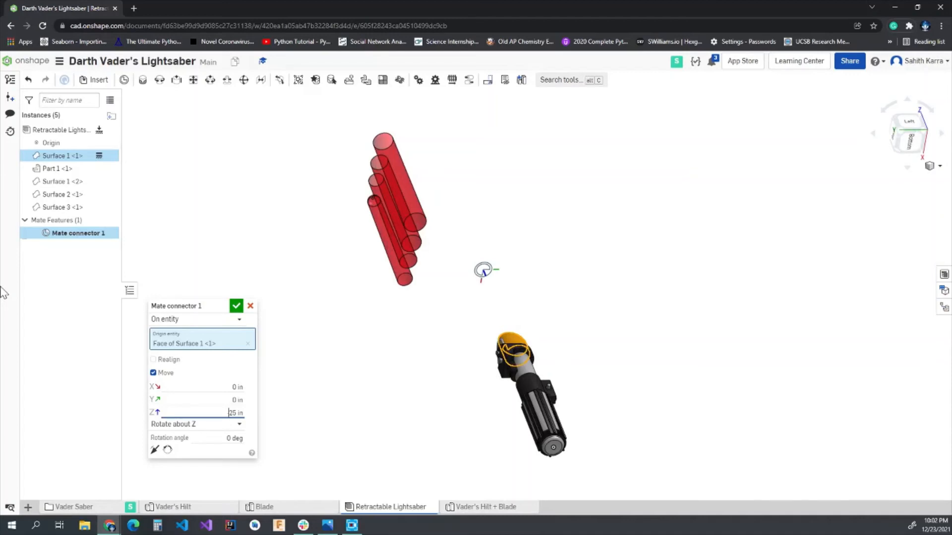
text(5)
key(Return)
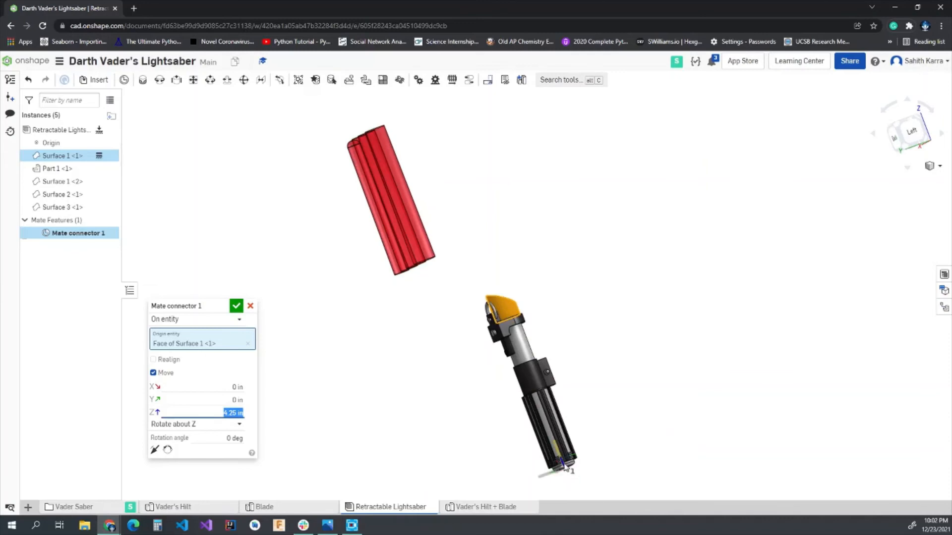
click(237, 307)
scroll(568, 474, up, 5)
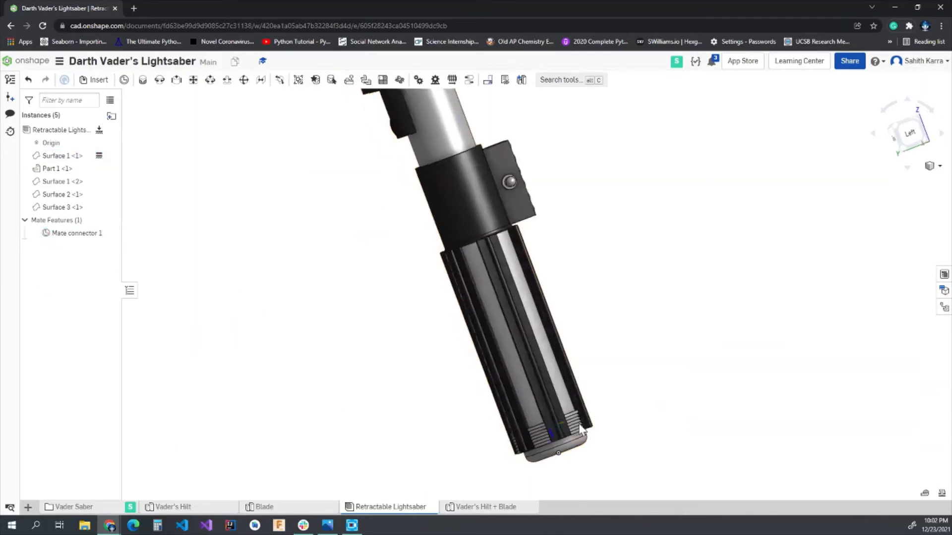
right_drag(565, 414, 585, 442)
scroll(585, 441, down, 5)
Fasten the center of the widest tube's lower end to the mate connector inside the hilt
right_drag(455, 307, 500, 223)
click(501, 223)
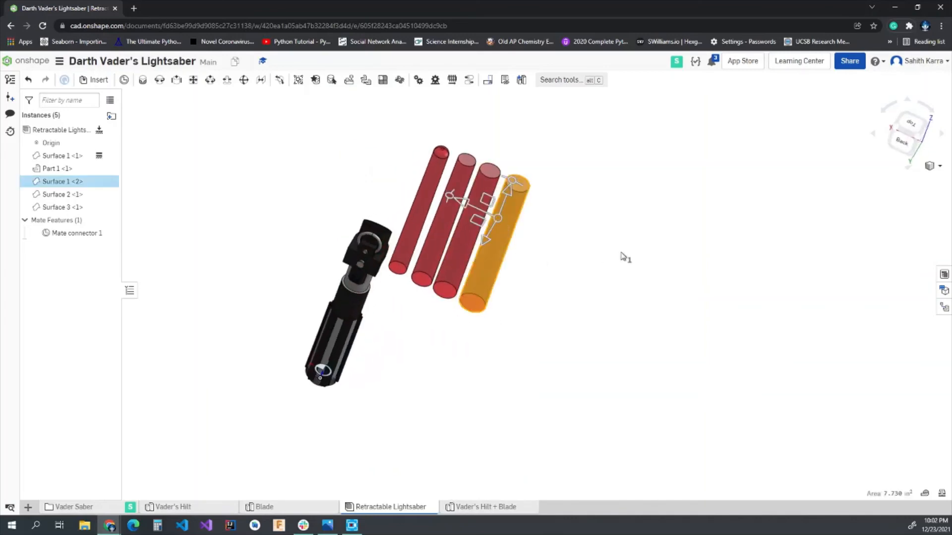
right_drag(623, 256, 193, 234)
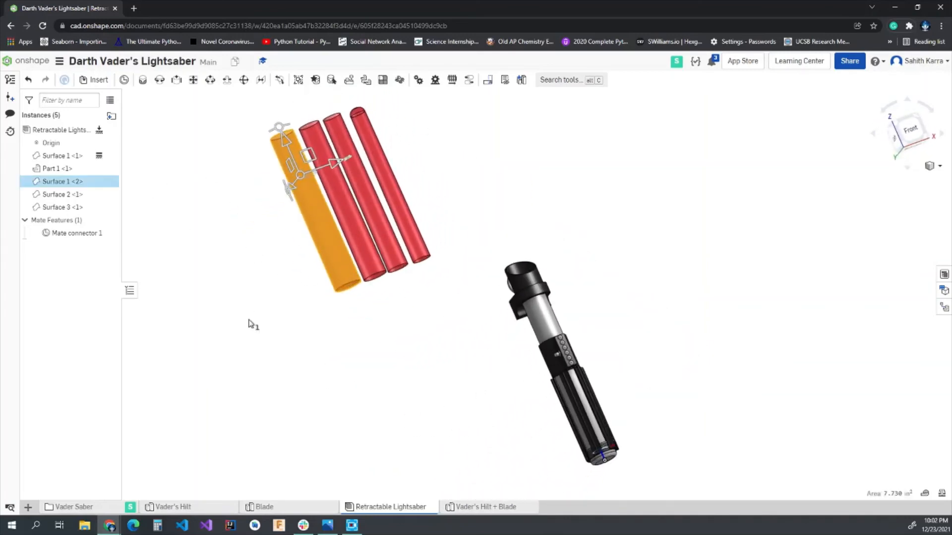
click(141, 82)
right_drag(378, 299, 367, 262)
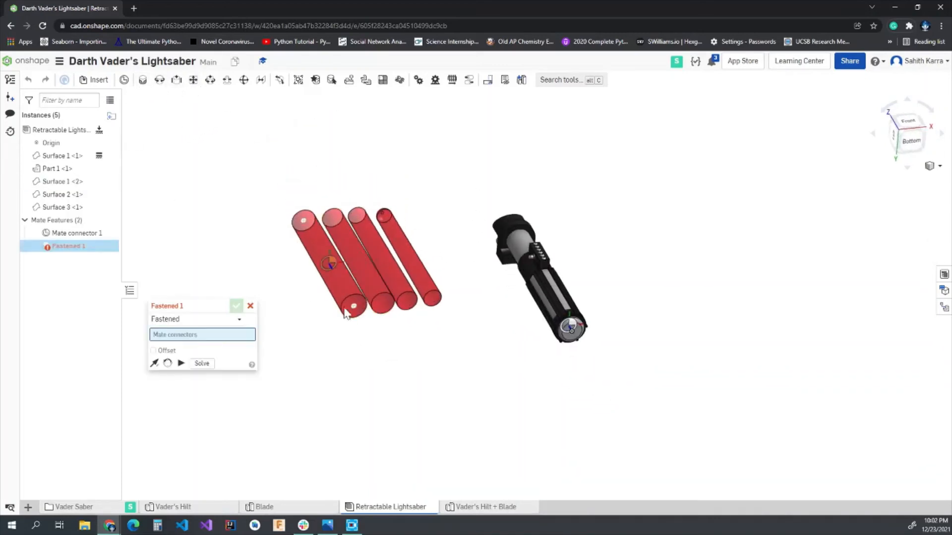
scroll(351, 311, up, 4)
click(353, 313)
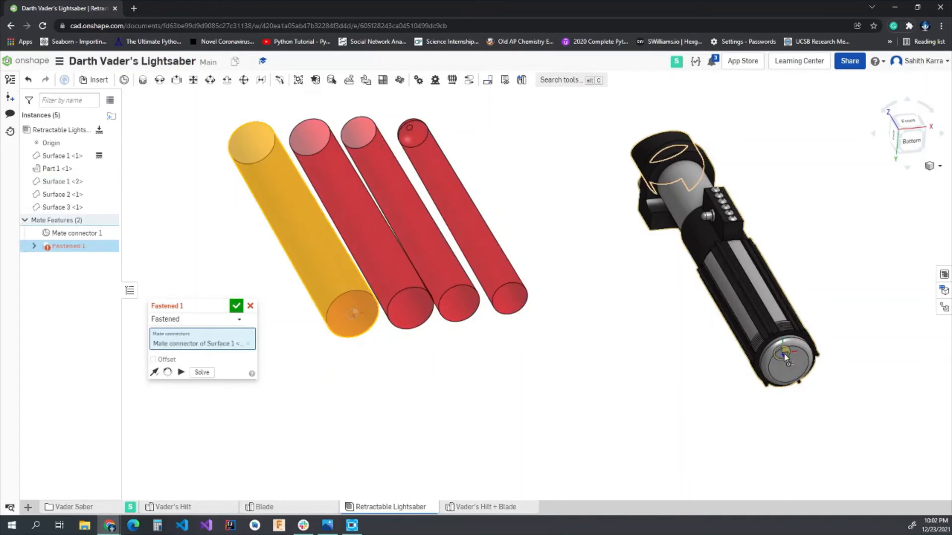
click(780, 356)
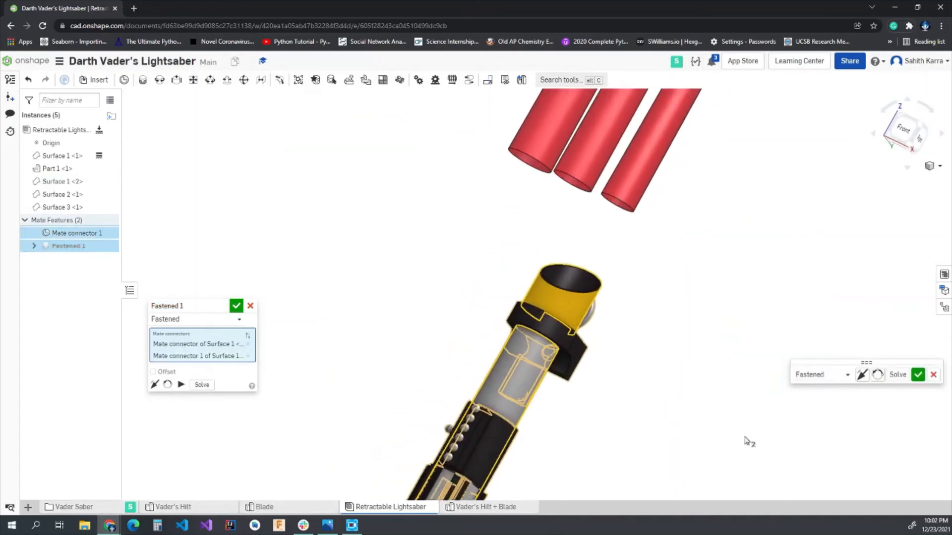
click(918, 374)
scroll(764, 367, down, 3)
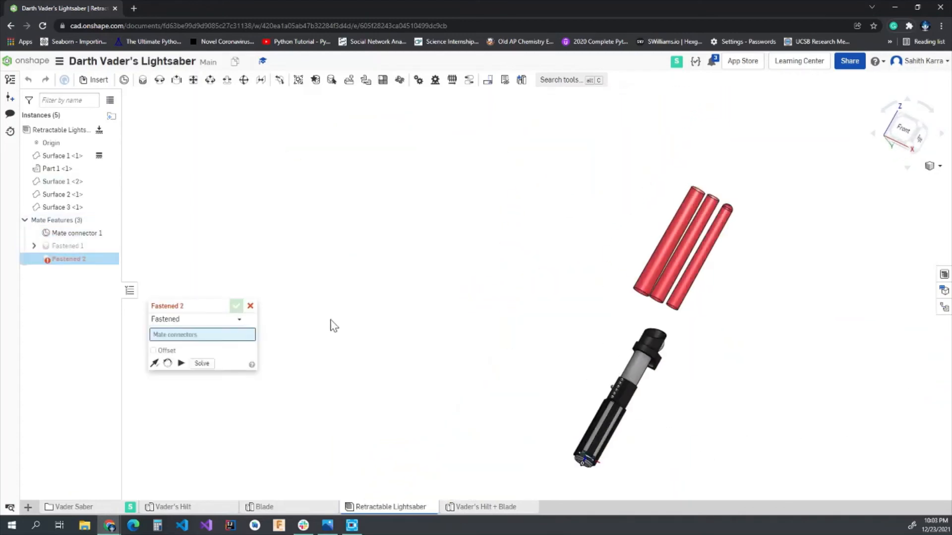
click(250, 306)
Hide the hilt to expose the widest tube inside it
right_drag(715, 427, 678, 493)
scroll(627, 353, up, 3)
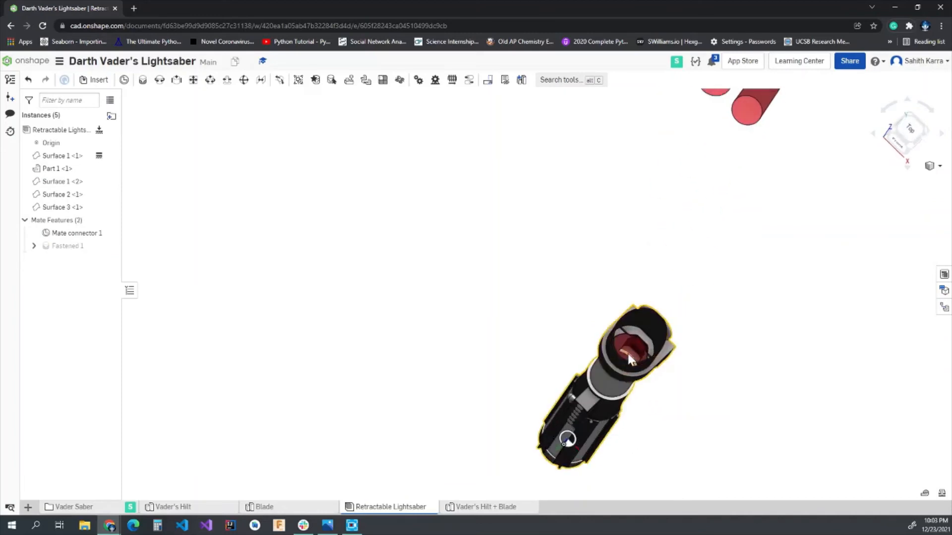
right_drag(627, 353, 682, 389)
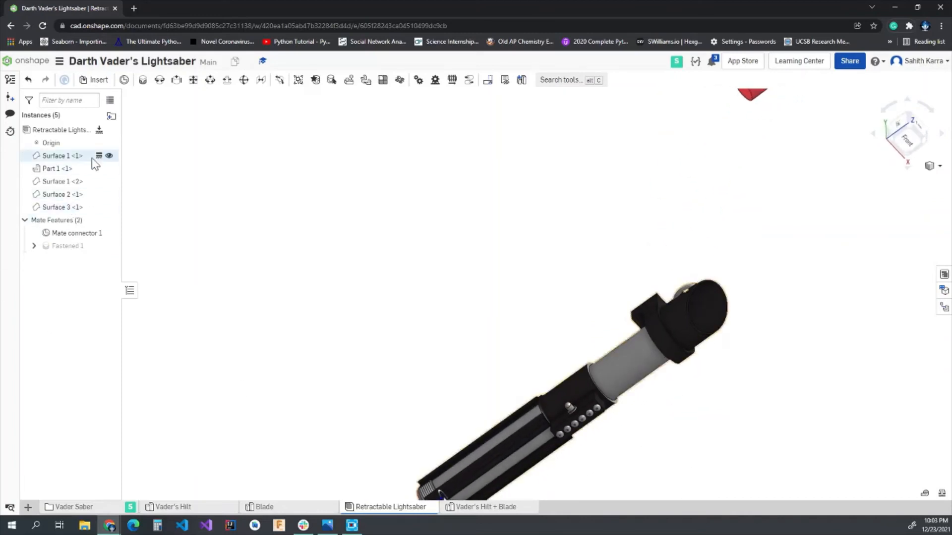
click(109, 156)
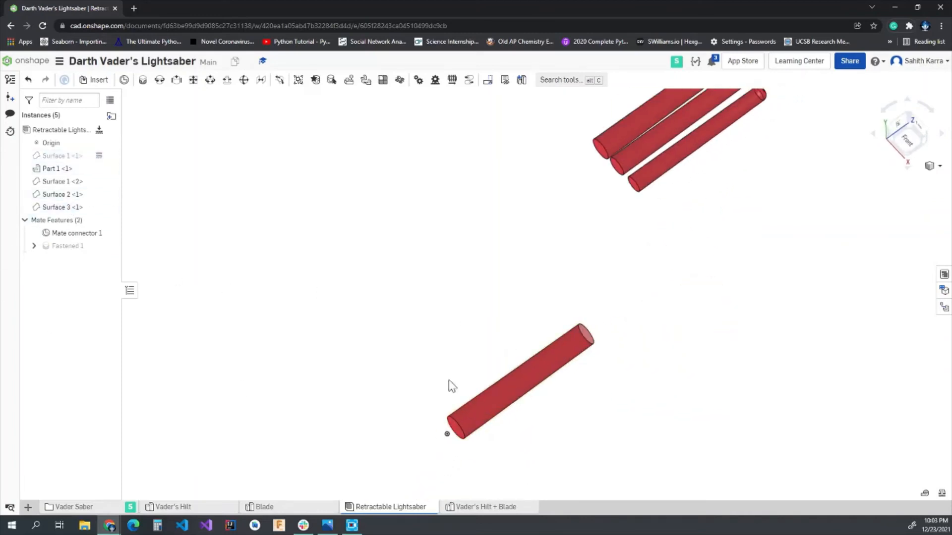
scroll(597, 229, down, 3)
right_drag(596, 229, 582, 200)
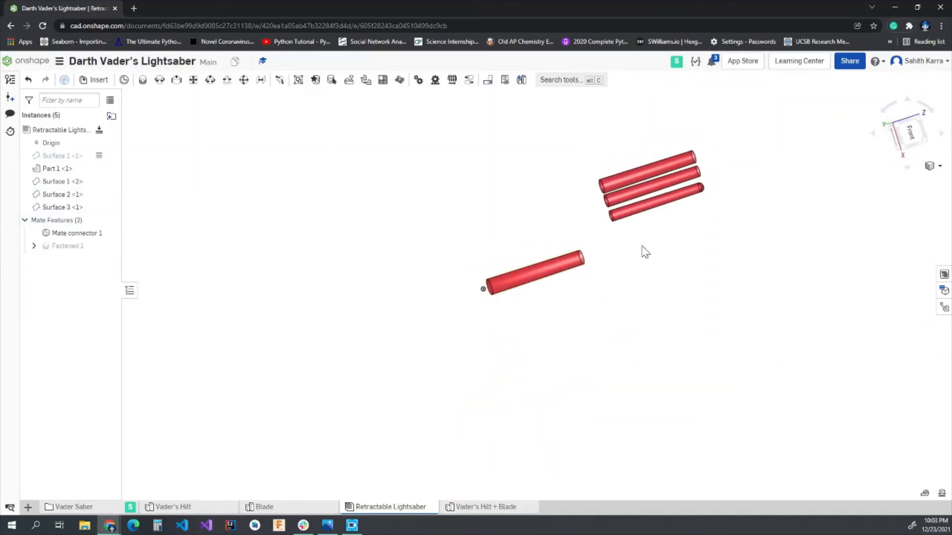
Add a slider mate between the lower end of the second-widest tube and the lower end of the widest tube
click(178, 80)
scroll(602, 188, up, 3)
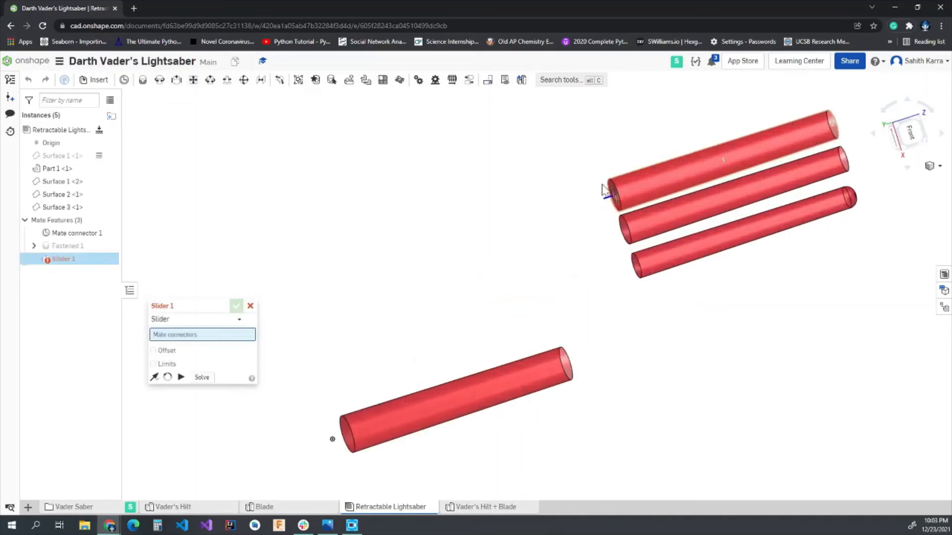
click(620, 202)
right_drag(350, 440, 375, 437)
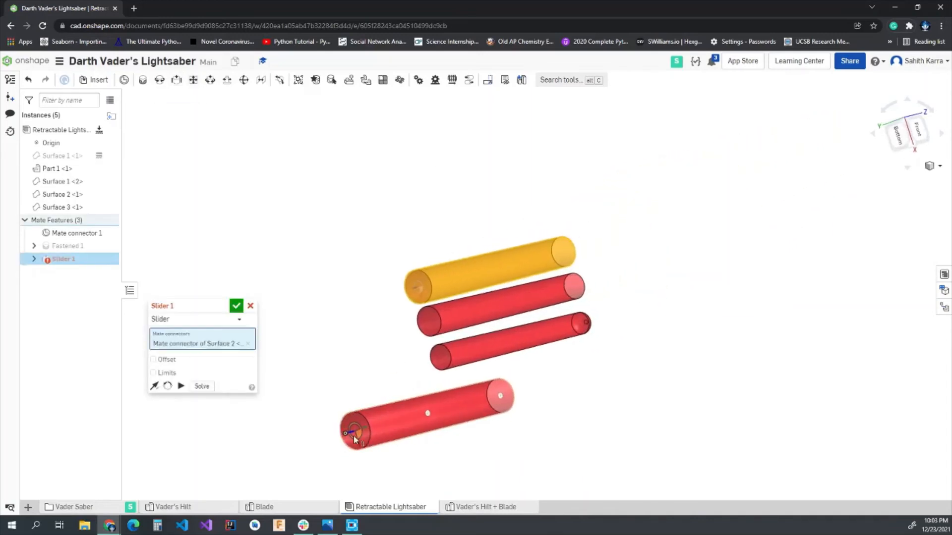
click(389, 409)
right_drag(669, 410, 626, 437)
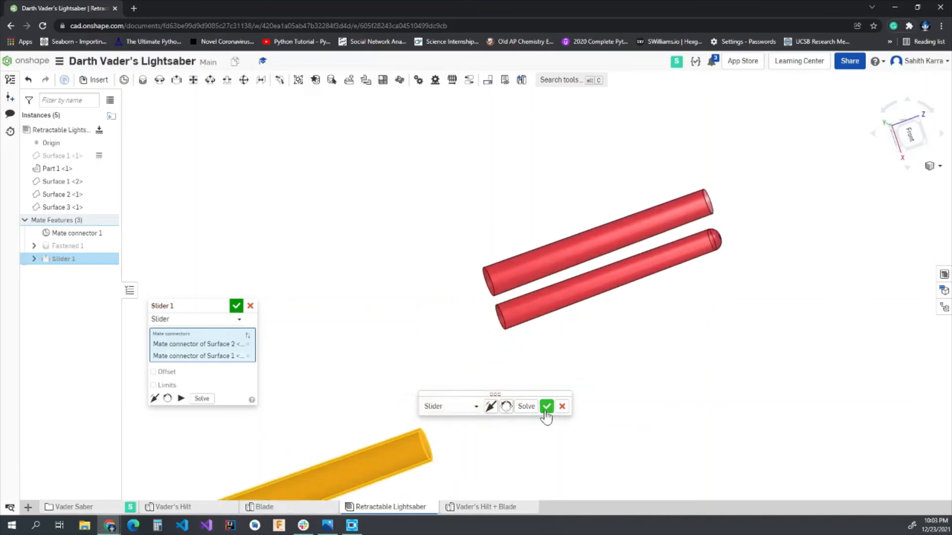
Limit the second-widest tube's slider mate to a Z minimum of -4 in and a maximum of 0, and accept it
click(153, 386)
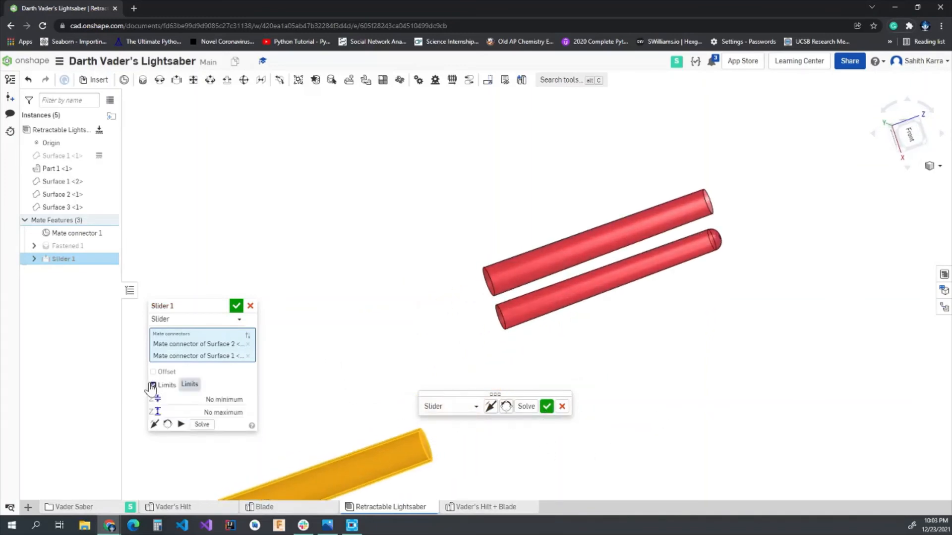
scroll(606, 323, down, 3)
scroll(337, 490, up, 3)
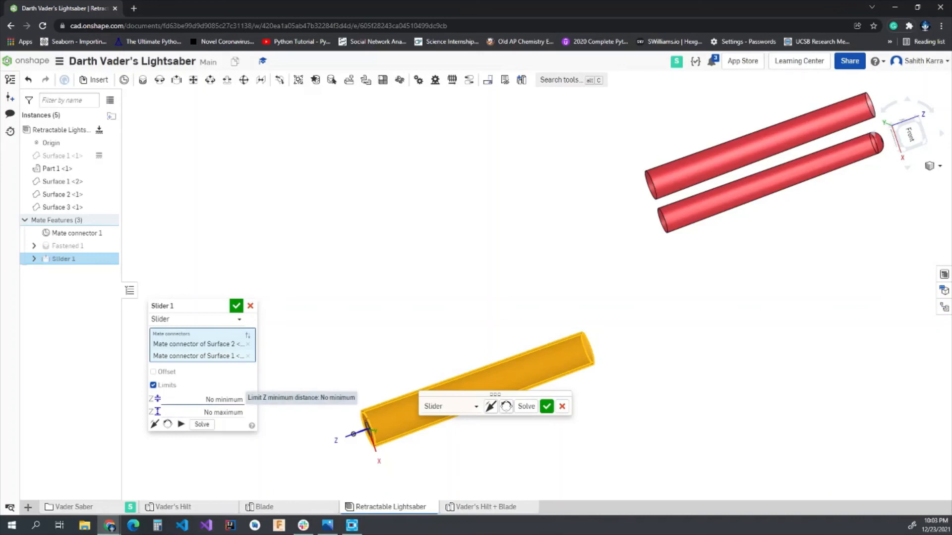
click(224, 399)
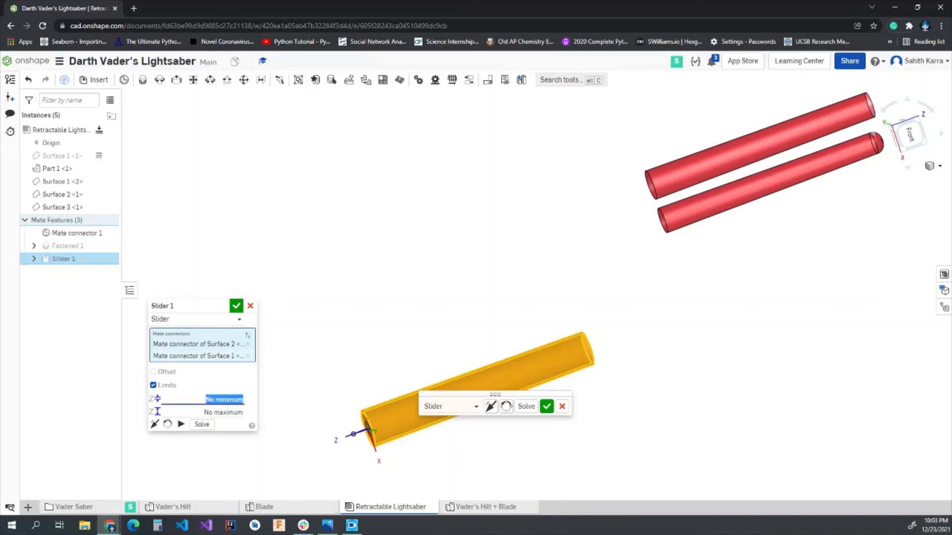
text(-4)
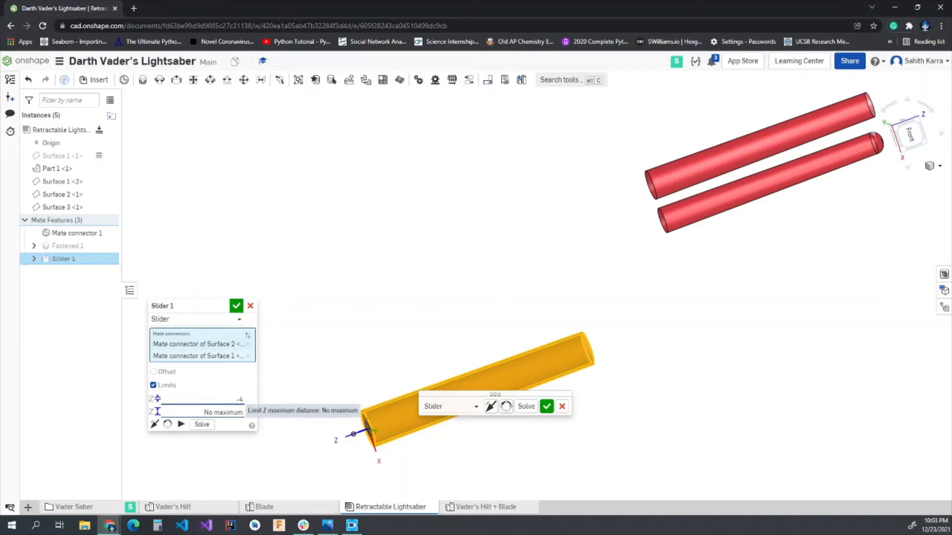
key(Tab)
text(0)
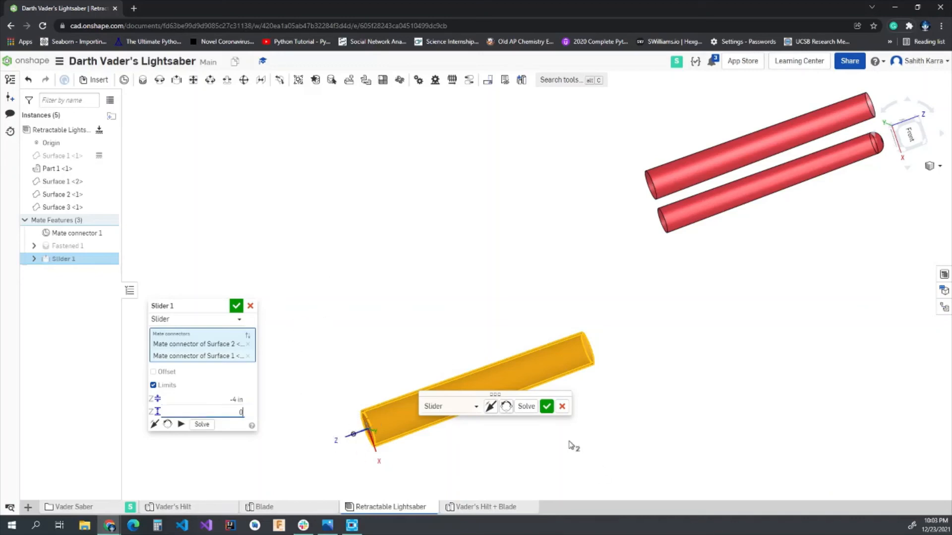
click(546, 406)
key(s)
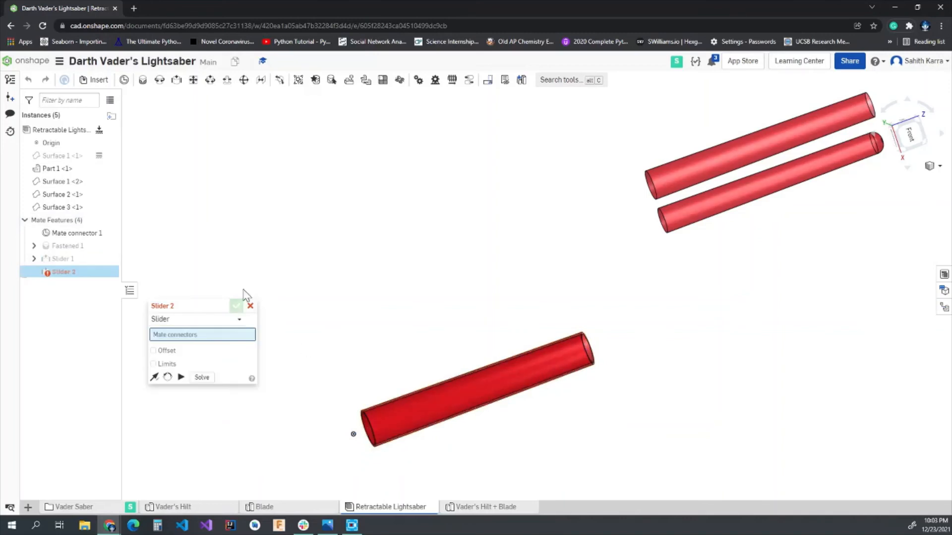
click(249, 305)
Slide the second-widest tube out of the widest tube to its extended position
right_drag(439, 329, 551, 361)
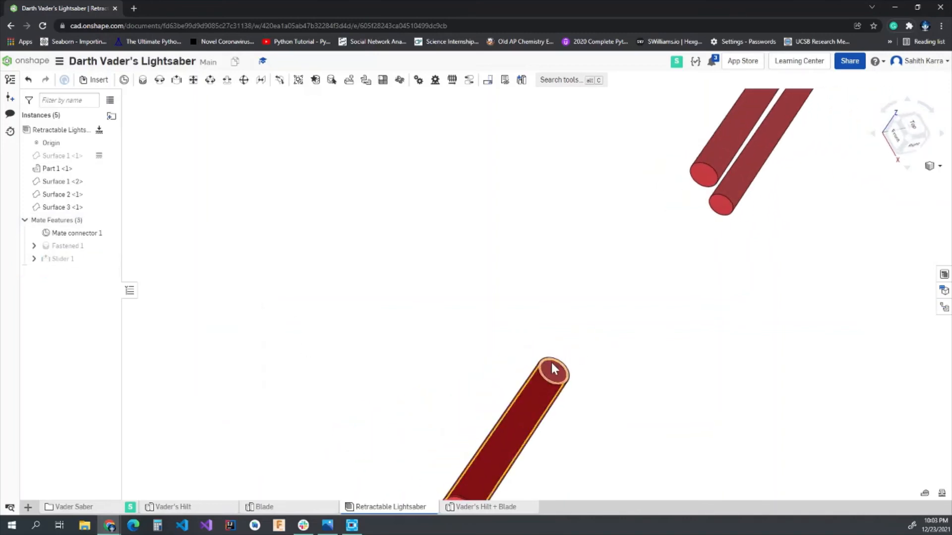
drag(556, 346, 510, 483)
scroll(573, 411, down, 5)
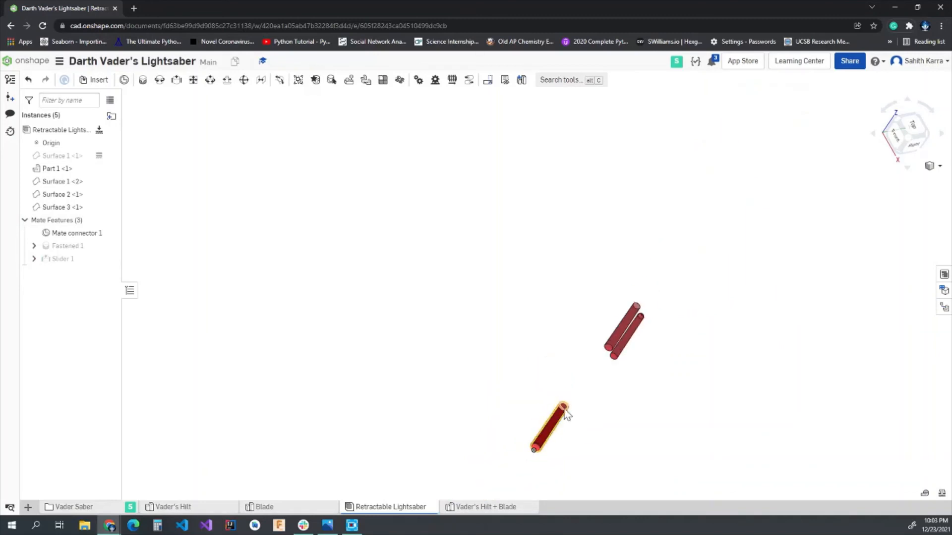
scroll(566, 414, up, 4)
drag(570, 403, 694, 208)
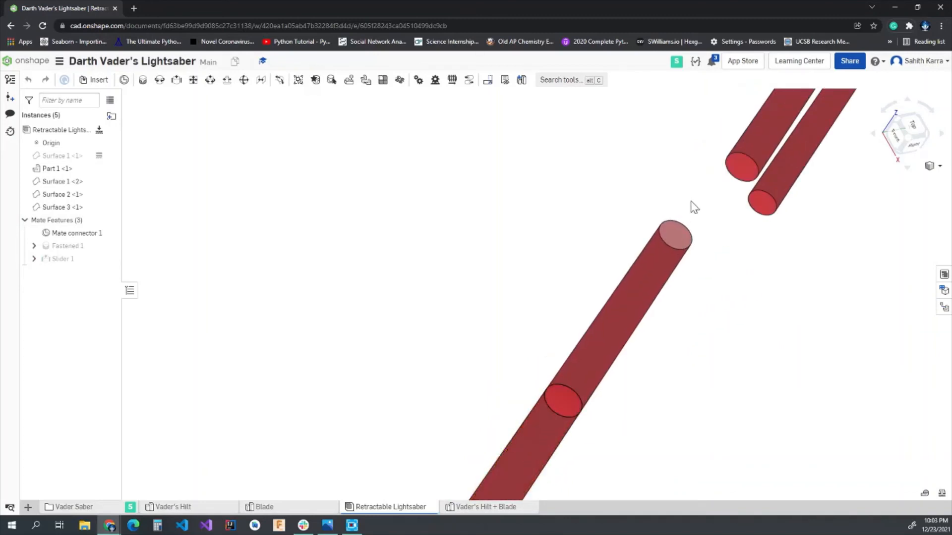
Hide the widest tube so only the extended second-widest tube and the two unmated segments are shown
scroll(602, 415, down, 3)
click(542, 433)
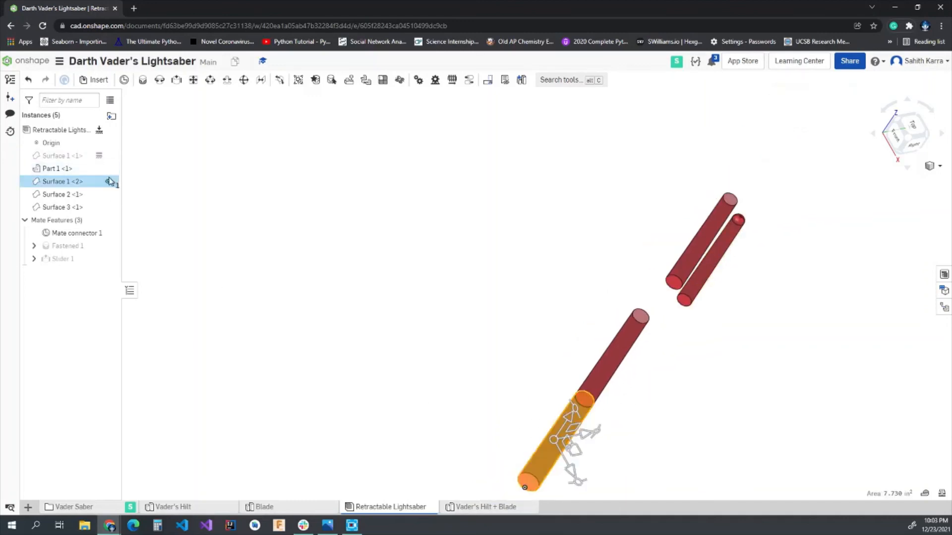
click(661, 437)
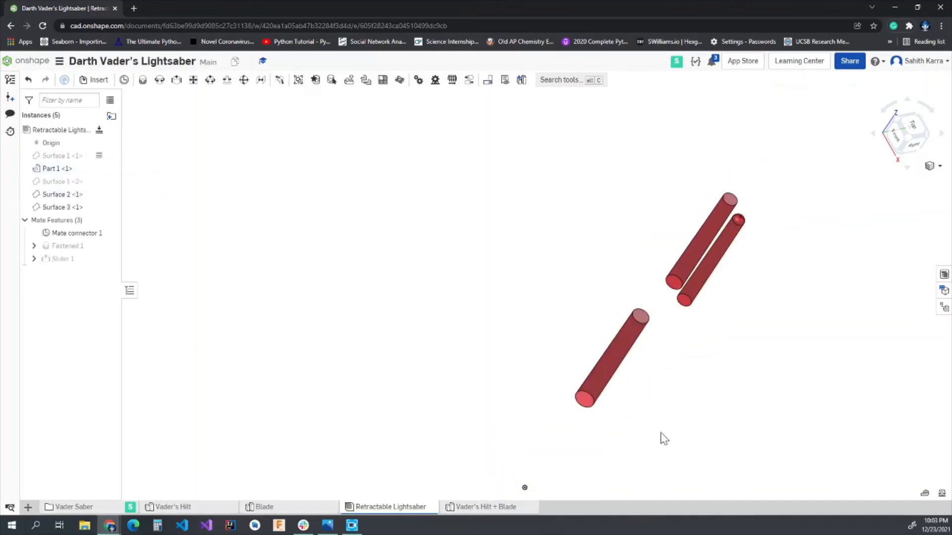
Add a slider mate between the lower end of the third tube and the lower end of the second-widest tube
click(619, 375)
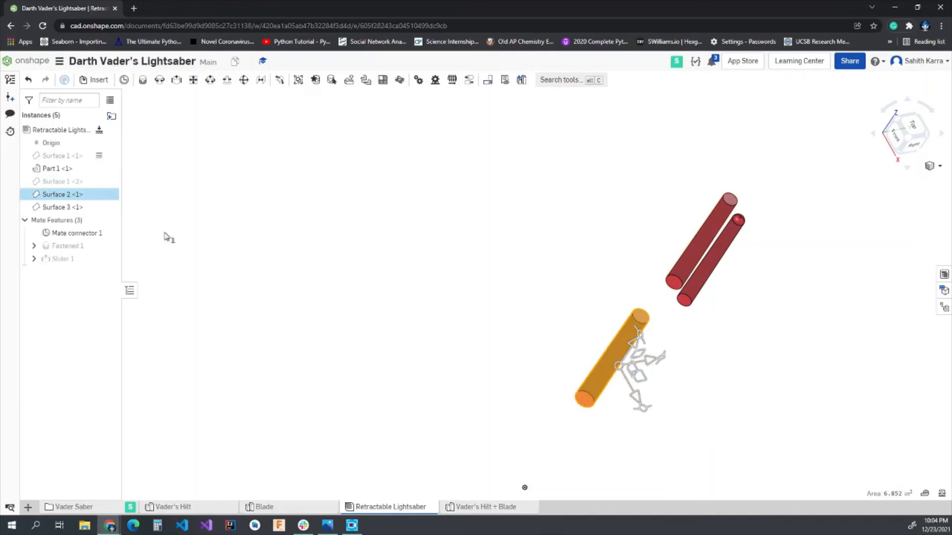
click(176, 80)
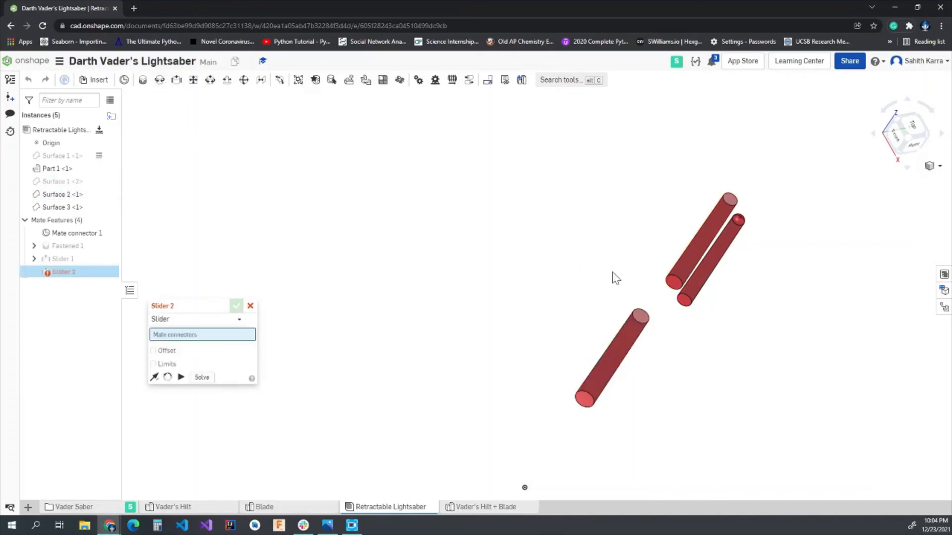
click(679, 285)
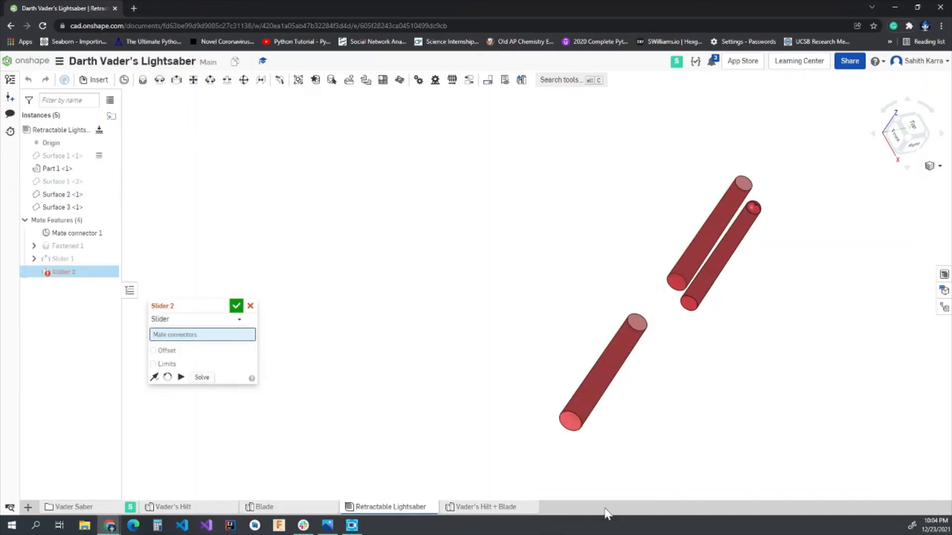
click(569, 423)
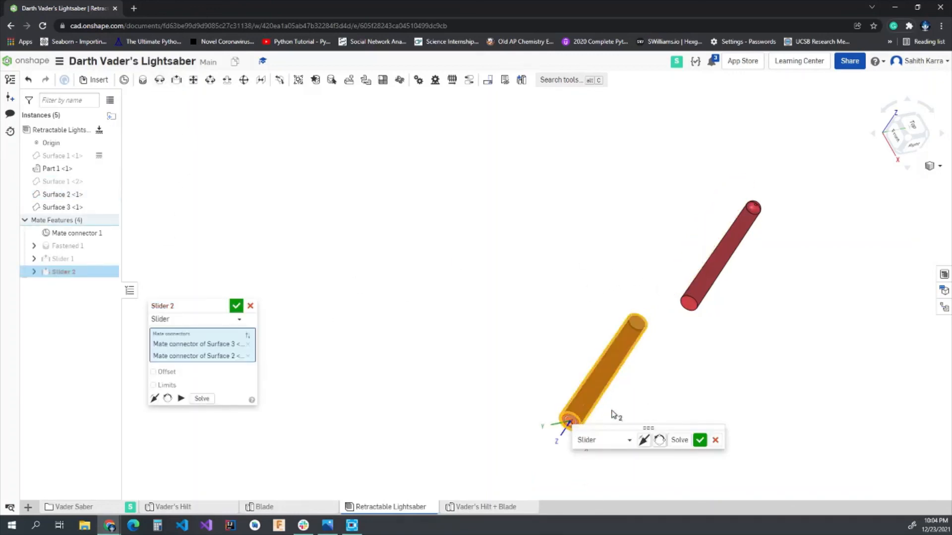
Limit the third tube's slider mate to a Z minimum of -4 in and a maximum of 0, and accept it
click(154, 385)
click(224, 400)
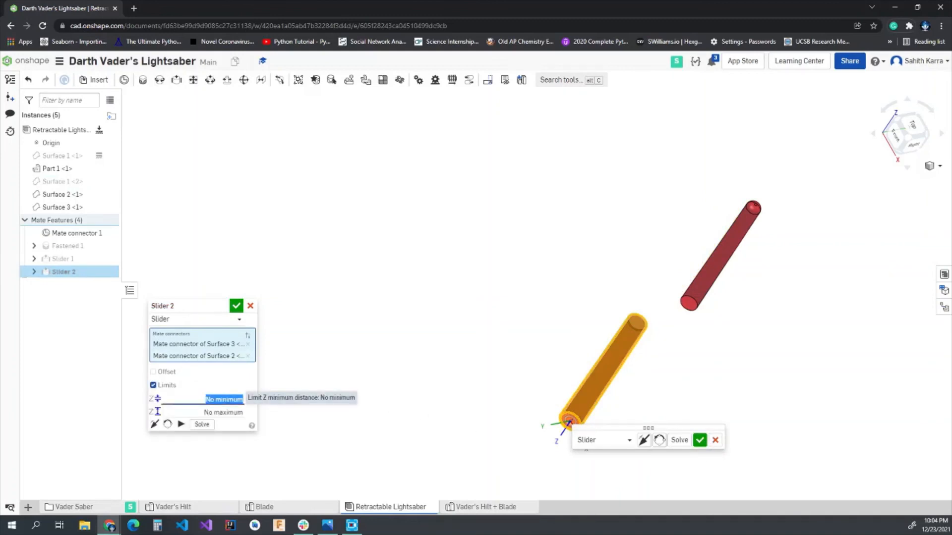
text(-4)
key(Tab)
text(0)
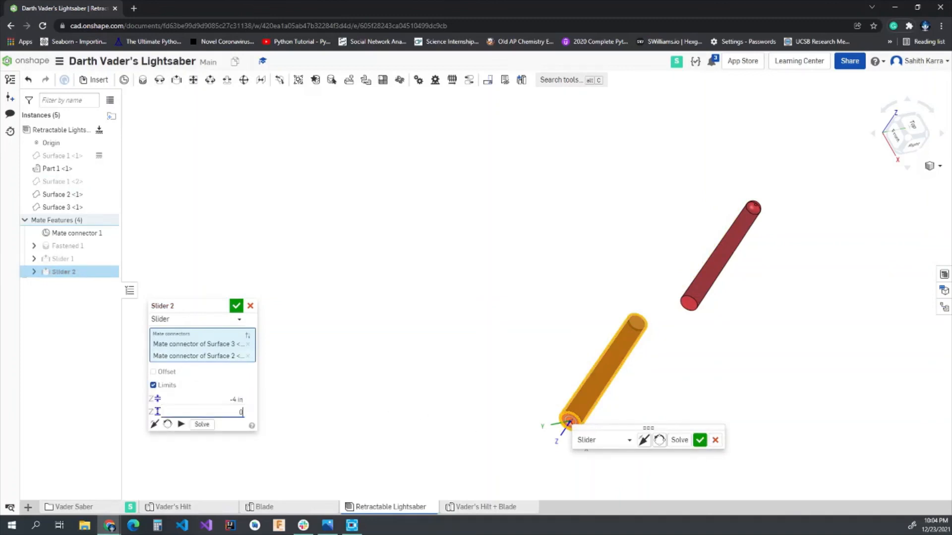
click(236, 306)
Slide the third tube out of the second-widest tube, and hide the second-widest tube
scroll(560, 300, up, 5)
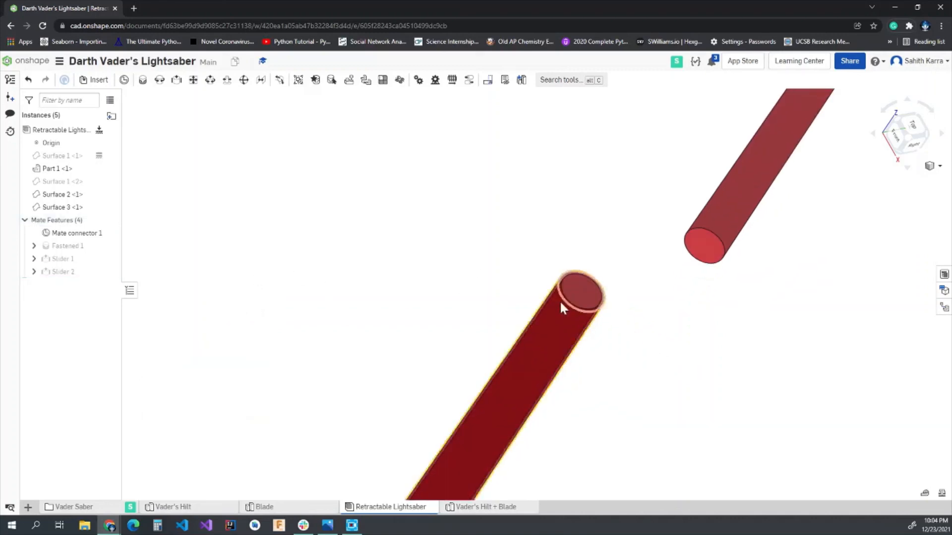
drag(577, 296, 797, 100)
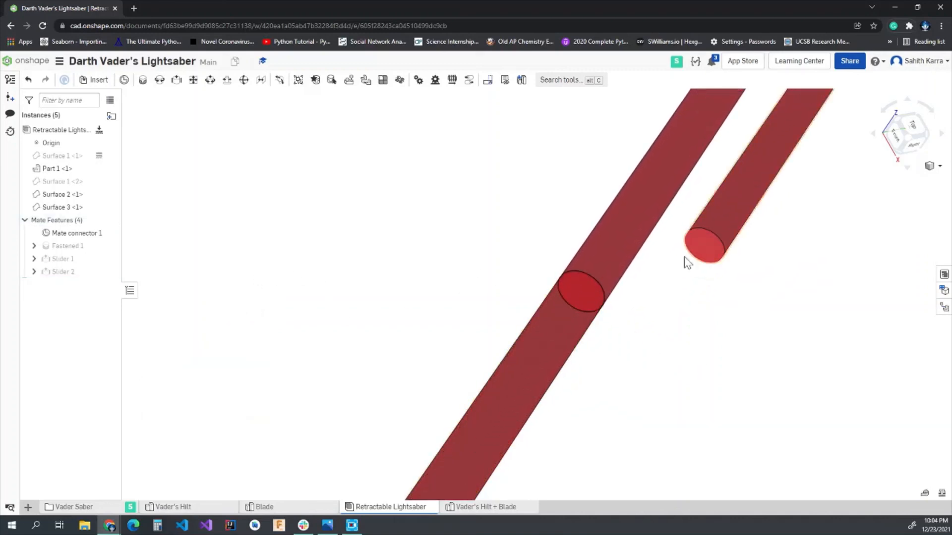
click(513, 386)
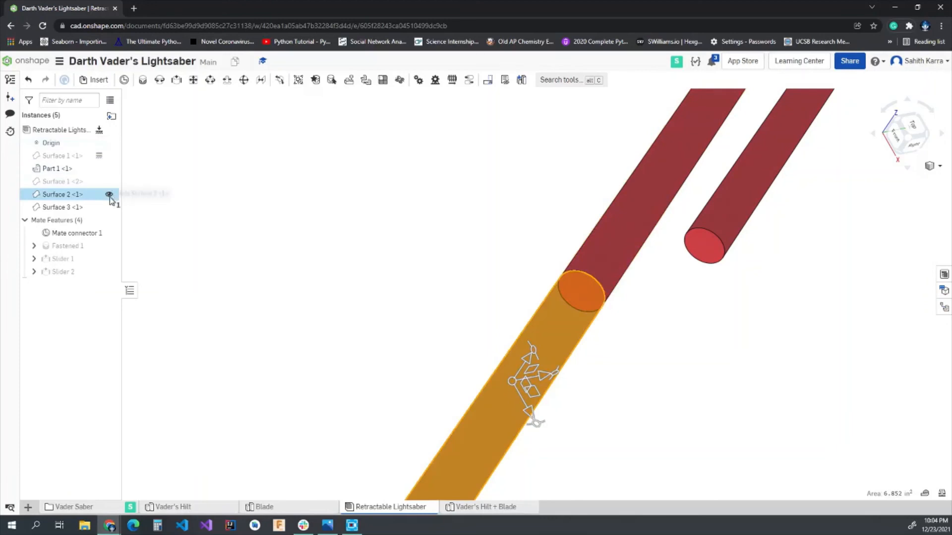
scroll(330, 283, down, 3)
key(y)
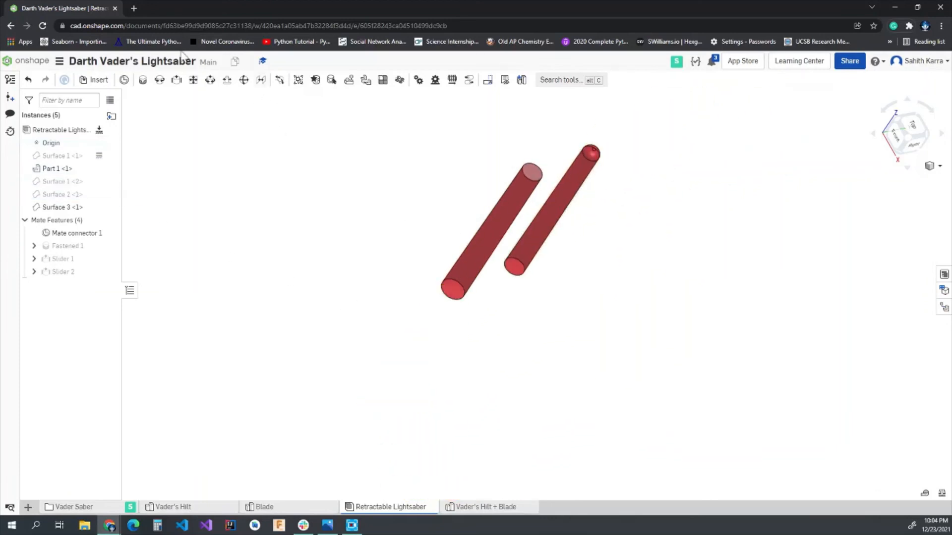
Add a slider mate between the lower ends of the domed segment and third tube, with Z limits -4 to 0 in, and extend the domed segment
click(175, 85)
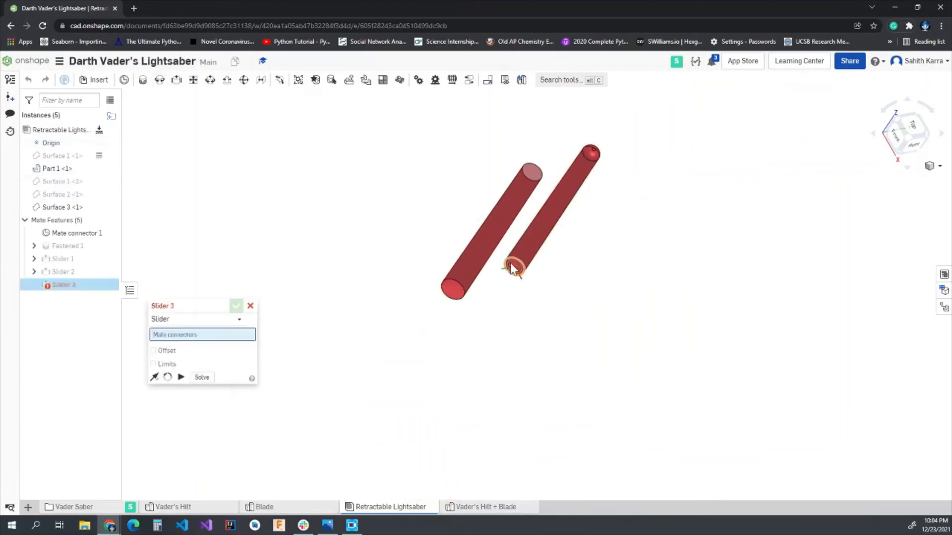
click(451, 288)
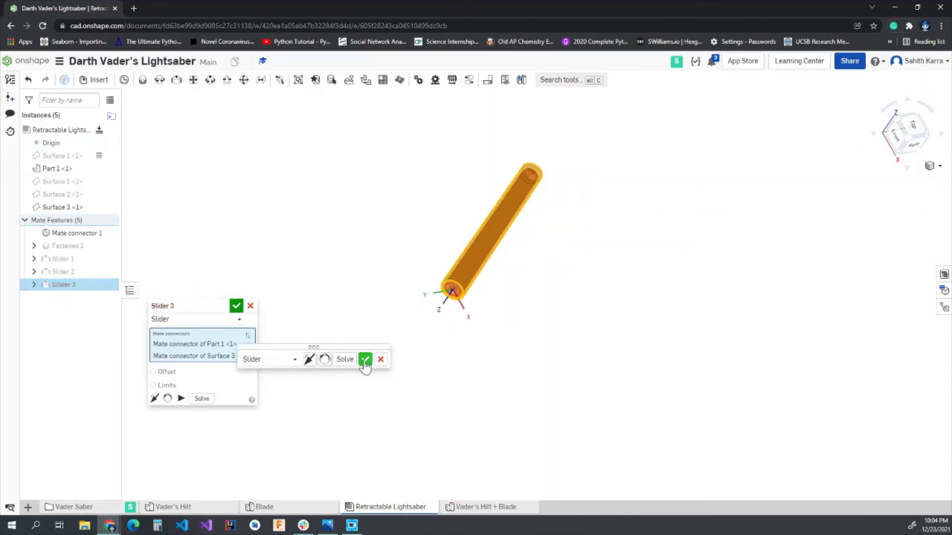
click(153, 385)
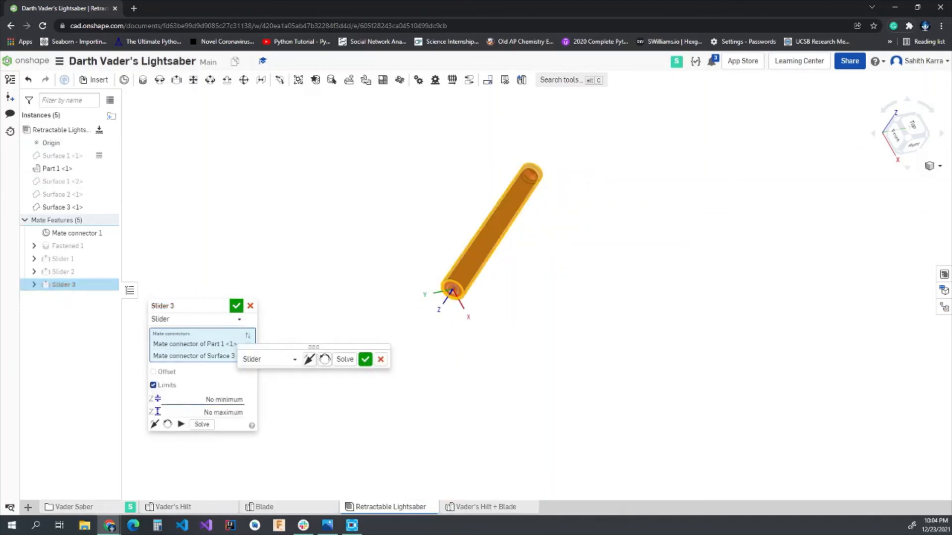
text(-4)
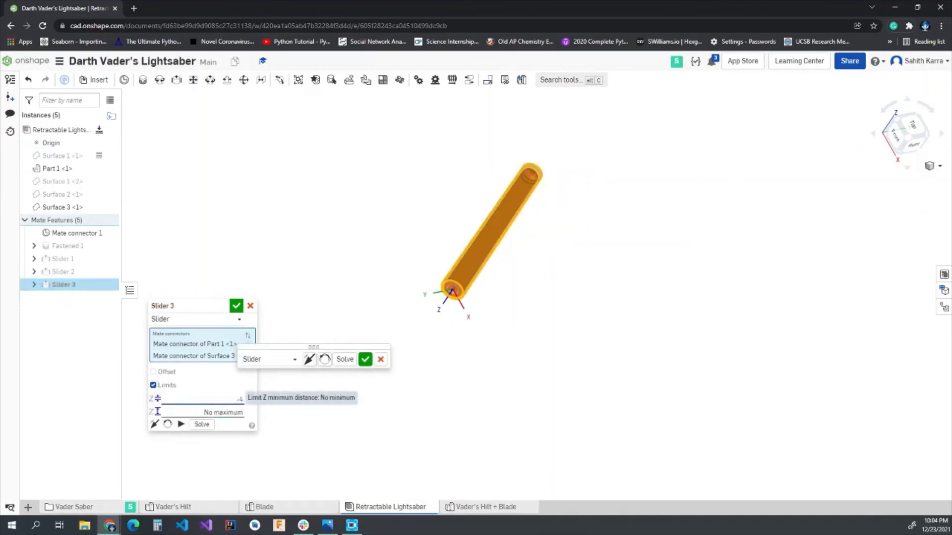
key(Tab)
text(0)
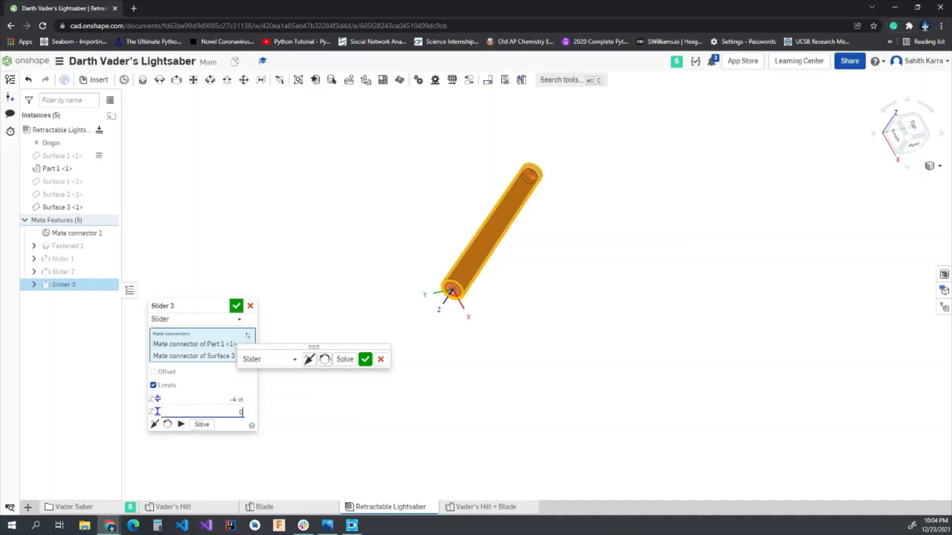
click(236, 308)
drag(519, 165, 634, 90)
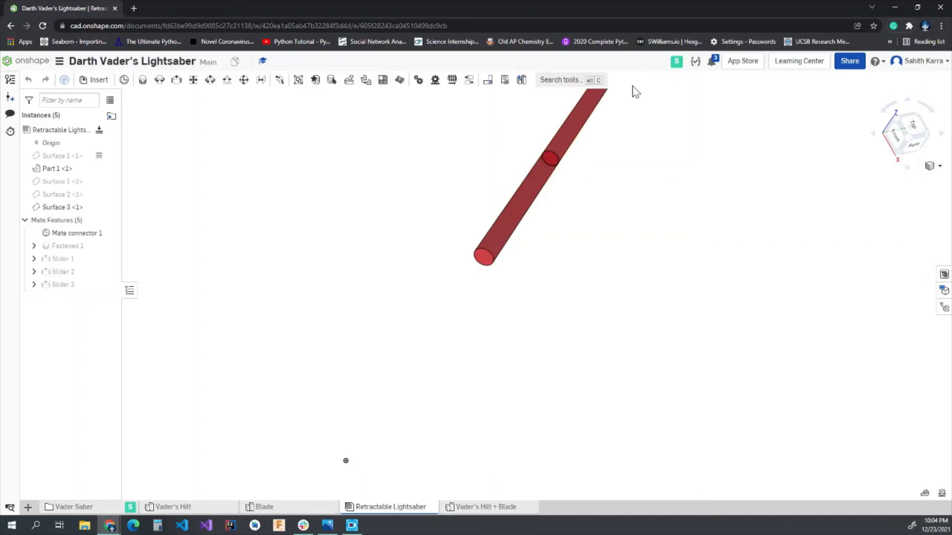
Show the two hidden blade tubes and the hilt, and hide the mate connector inside the hilt
click(108, 195)
click(109, 181)
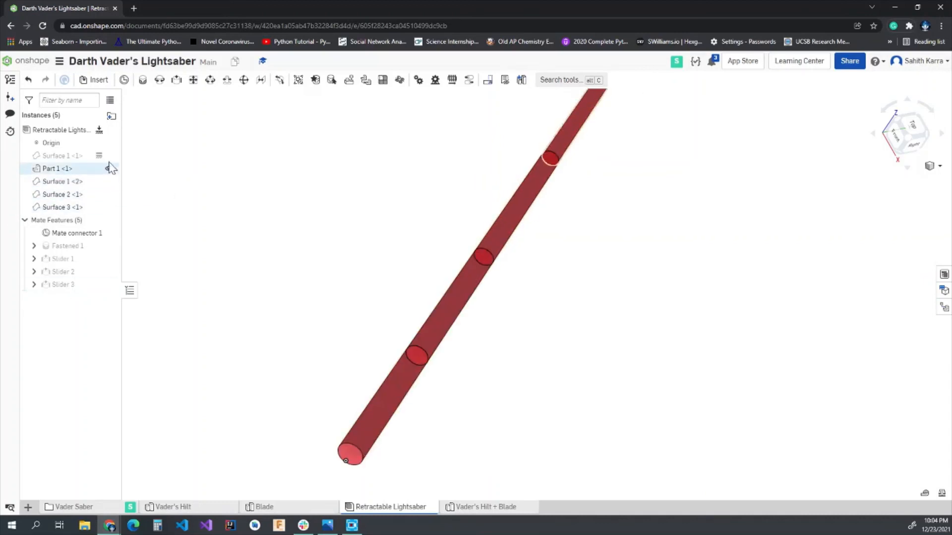
click(108, 156)
scroll(479, 250, down, 5)
right_drag(505, 262, 486, 274)
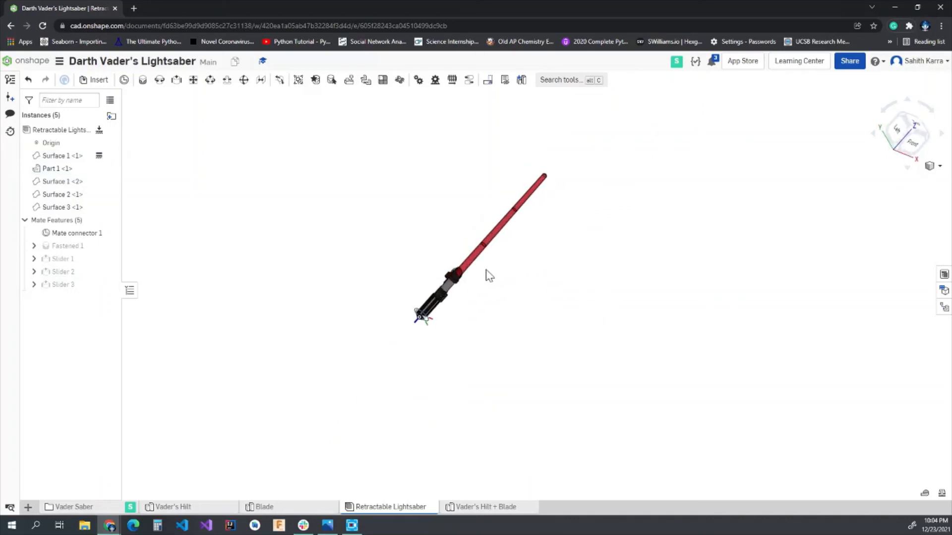
click(109, 233)
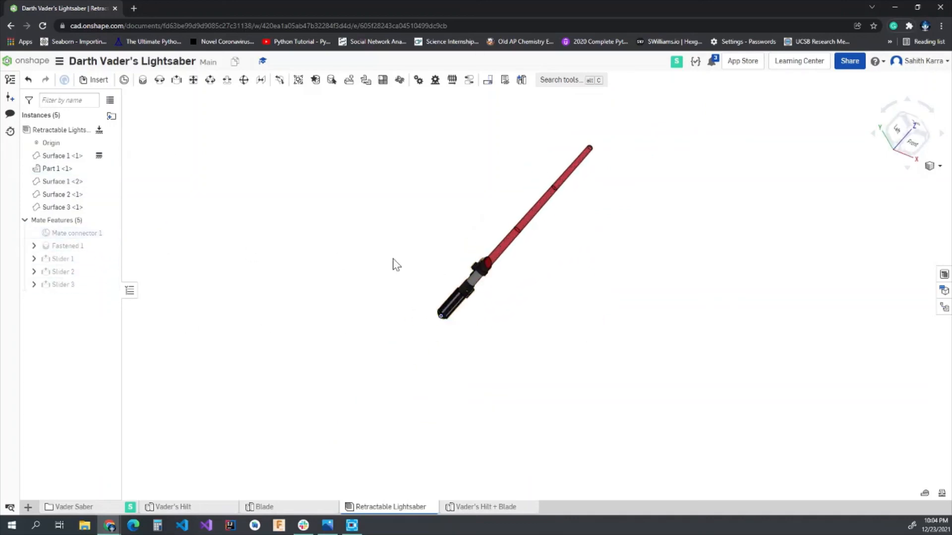
Test the slider mates by retracting the whole blade into the hilt and extending it fully again
scroll(476, 262, up, 2)
scroll(618, 131, up, 3)
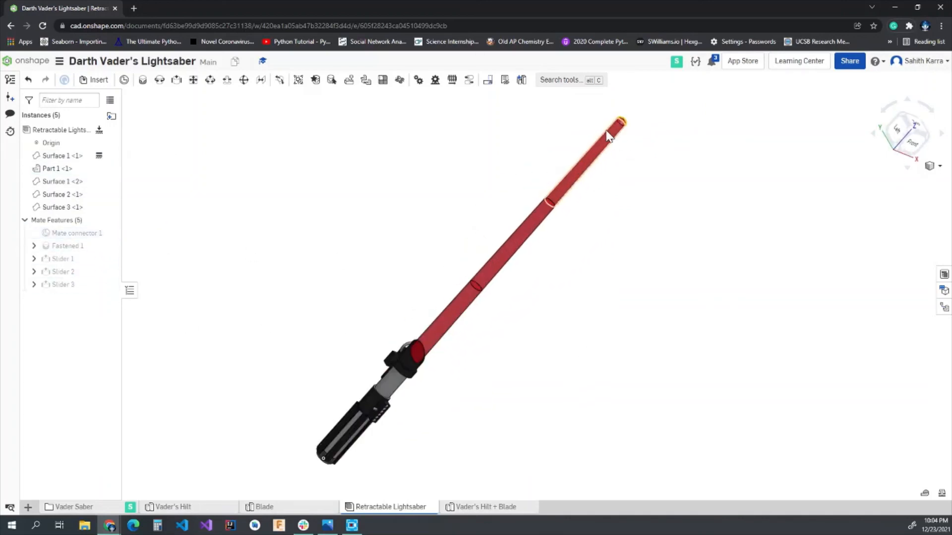
drag(610, 144, 349, 387)
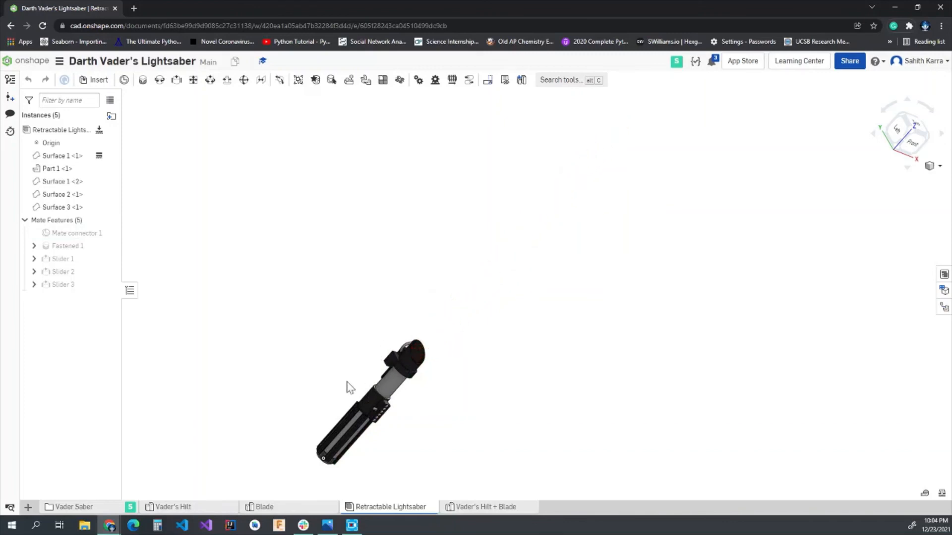
drag(364, 430, 723, 156)
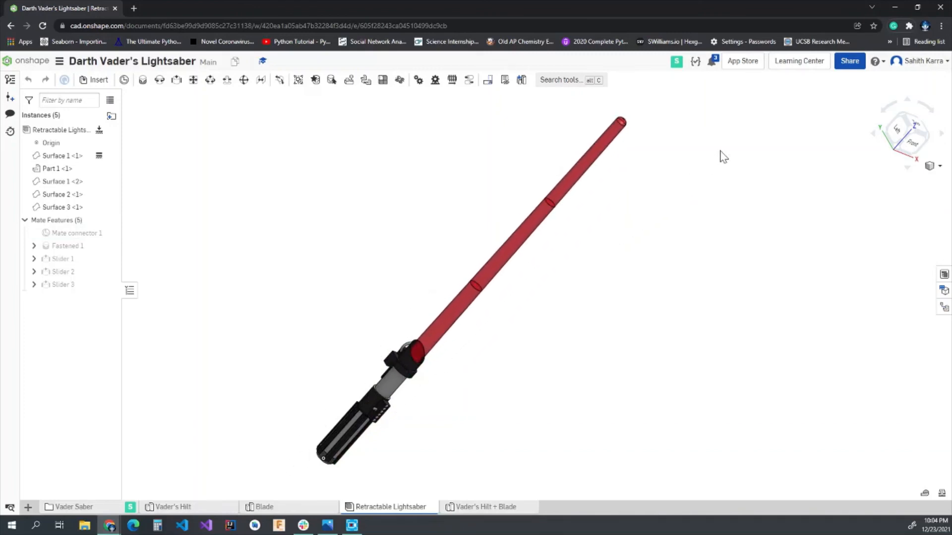
right_drag(664, 256, 684, 315)
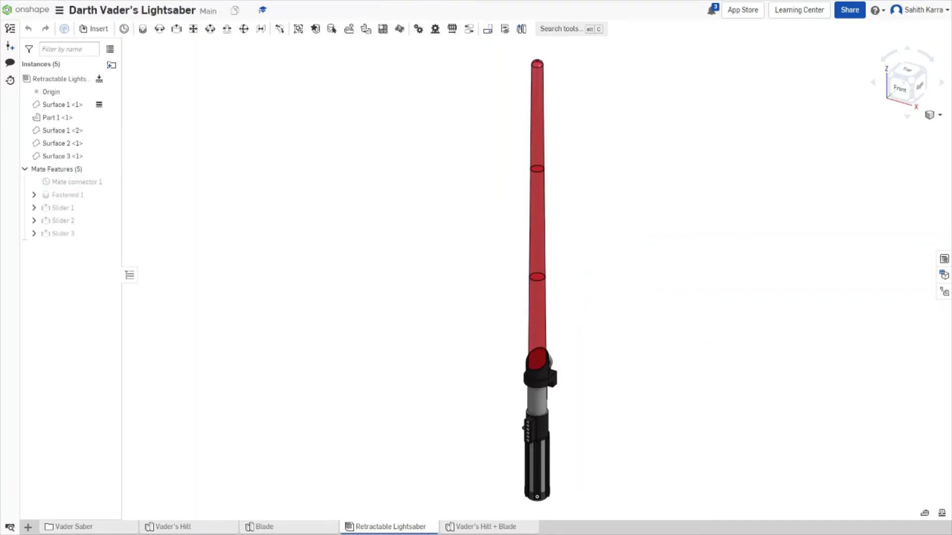